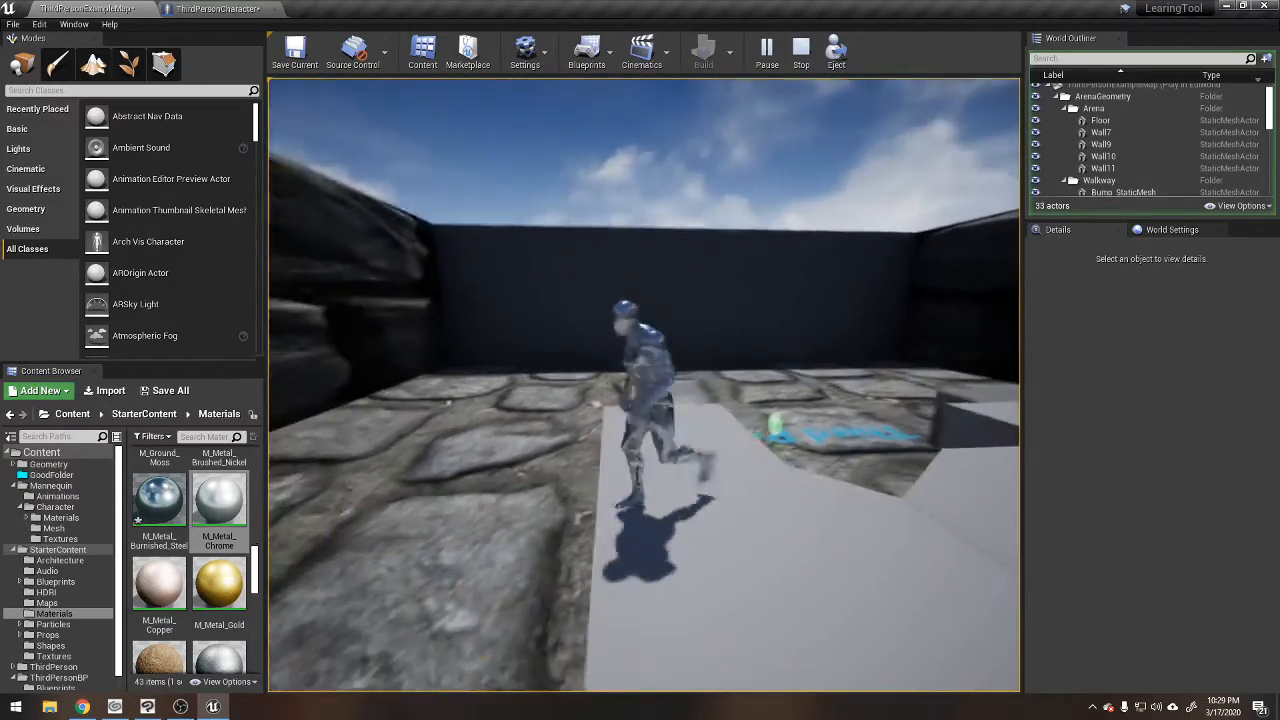
Run the character around the arena in the running level and end the play session.
key(w)
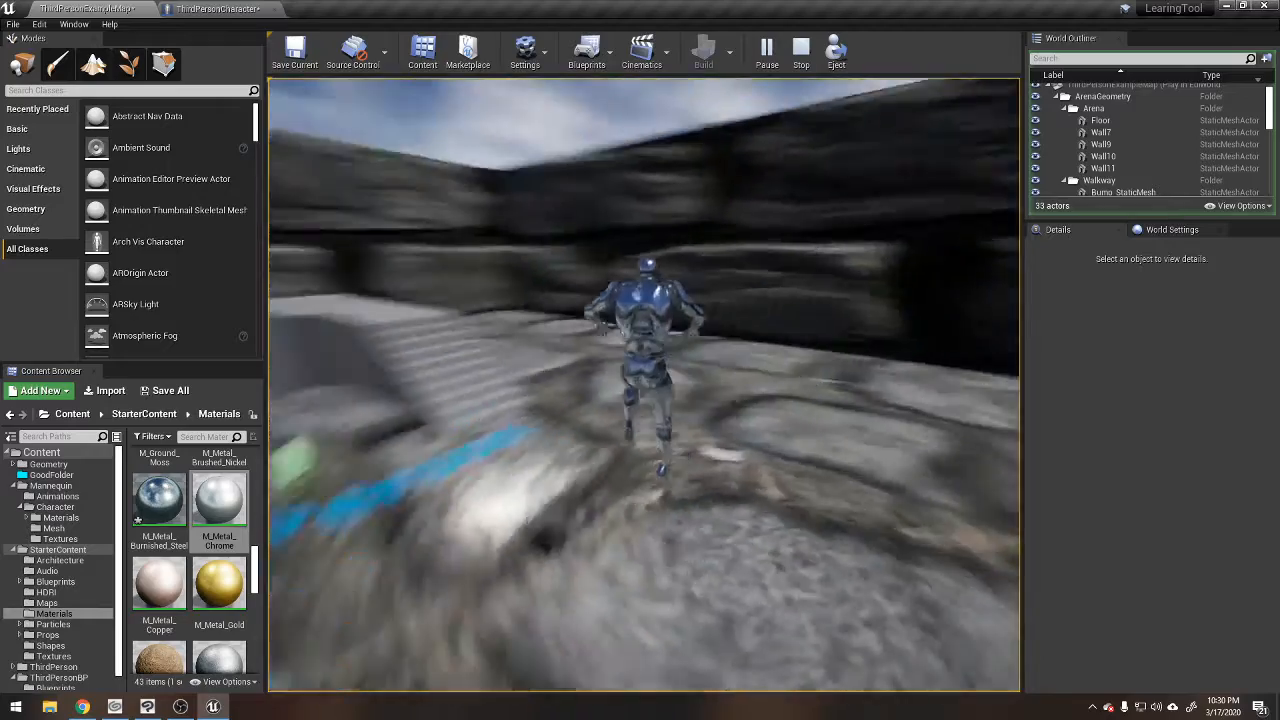
key(w)
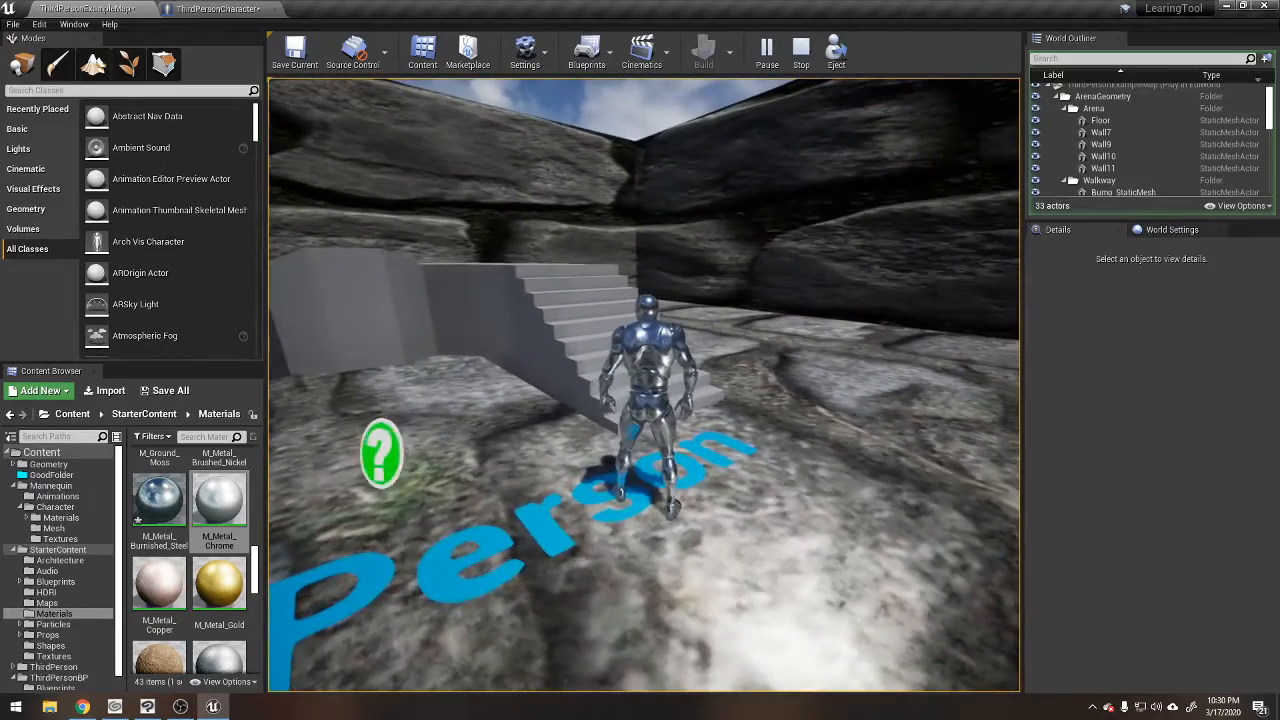
key(Escape)
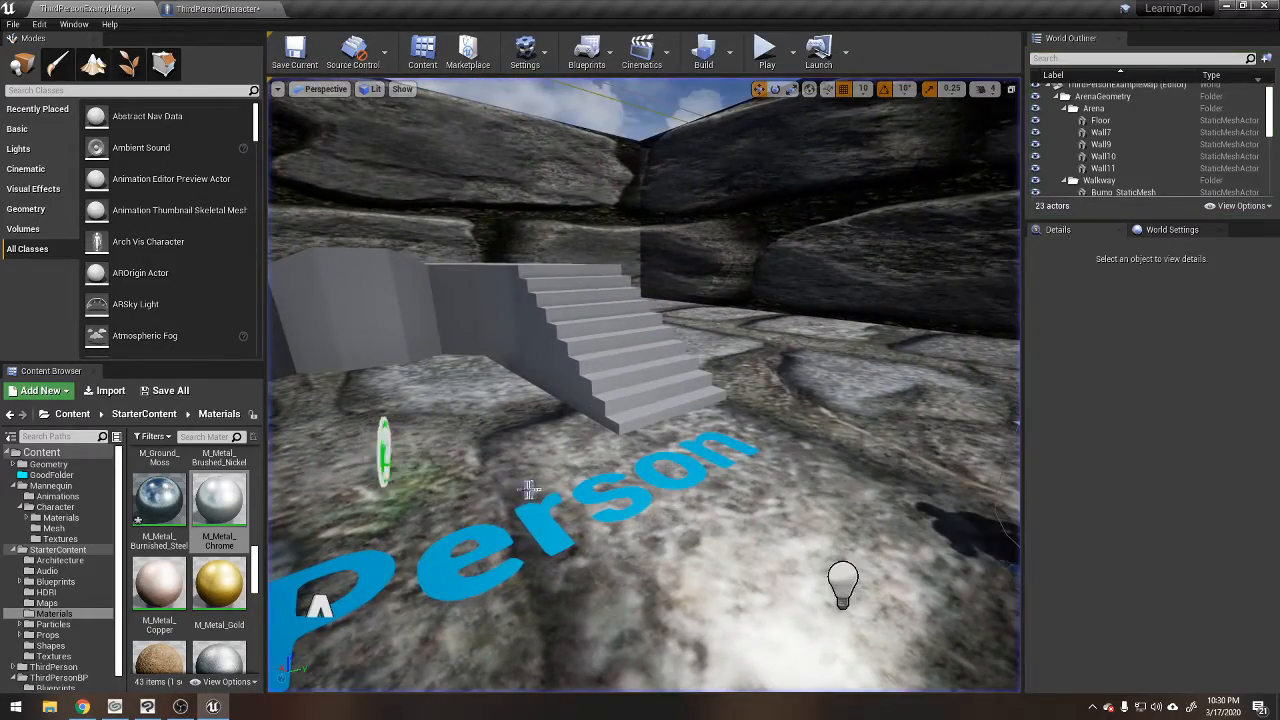
Examine the class defaults and the CapsuleComponent around the mesh in the ThirdPersonCharacter blueprint.
click(218, 9)
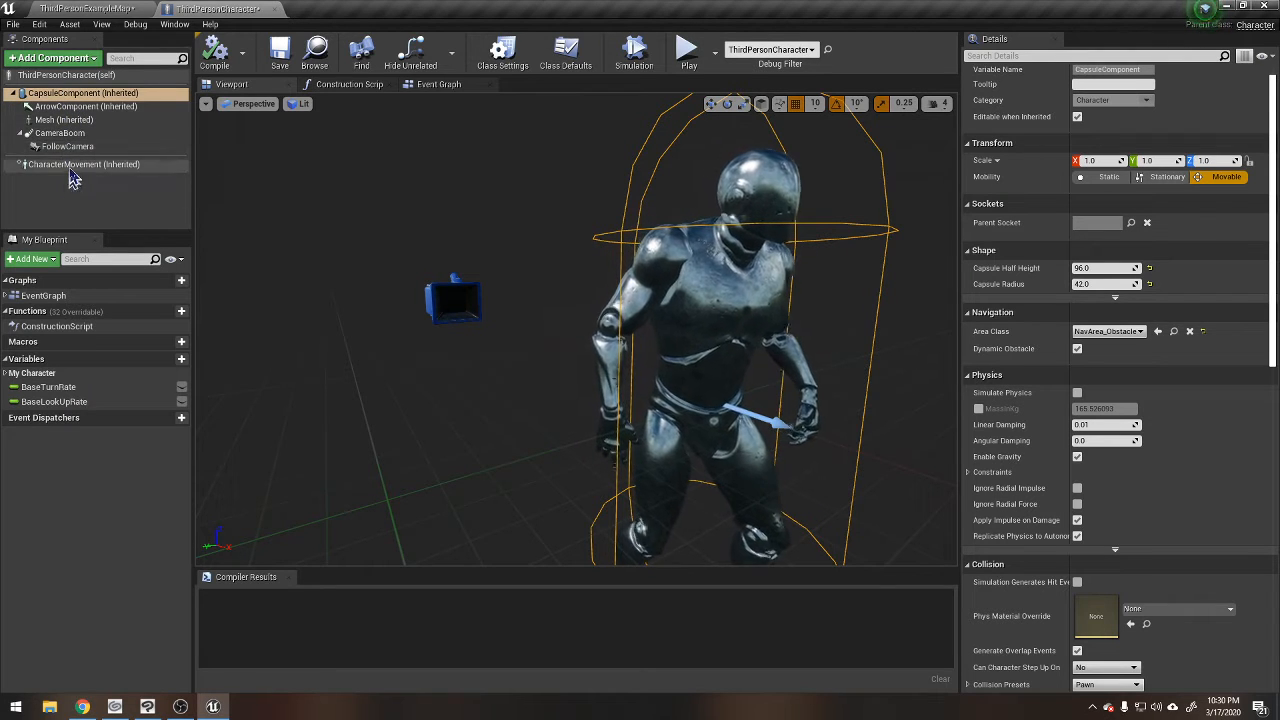
click(62, 75)
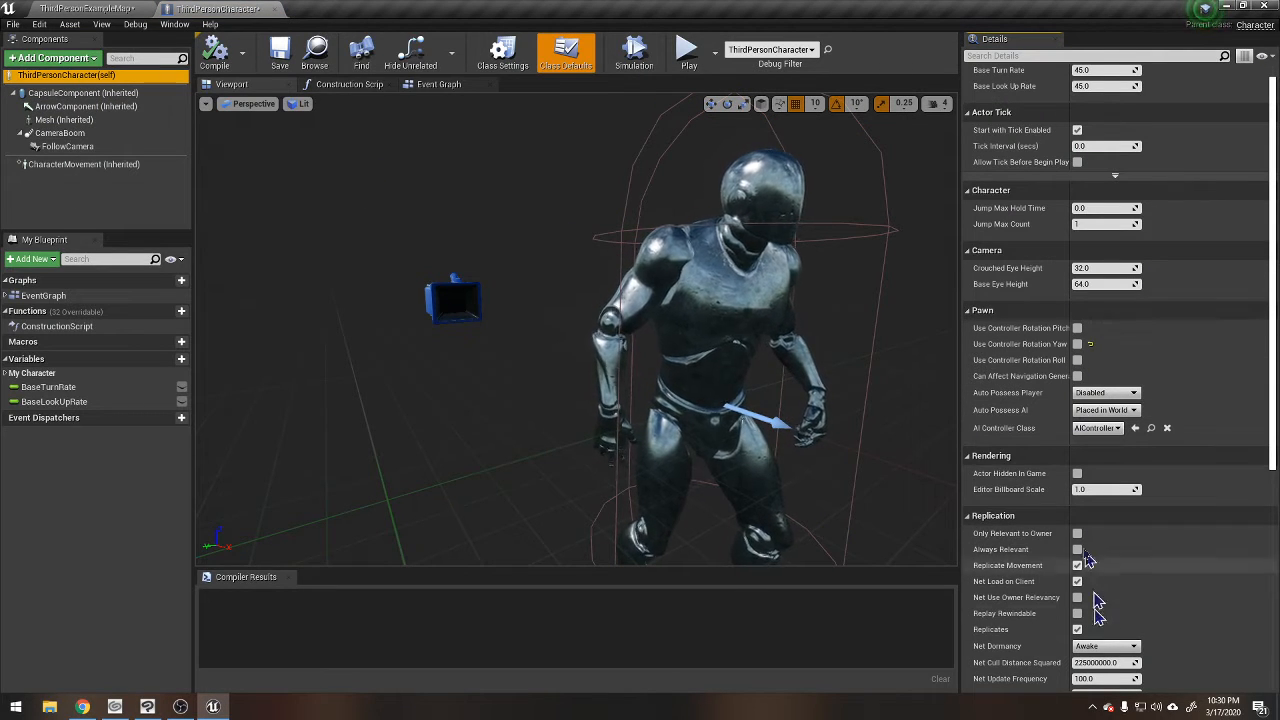
click(98, 94)
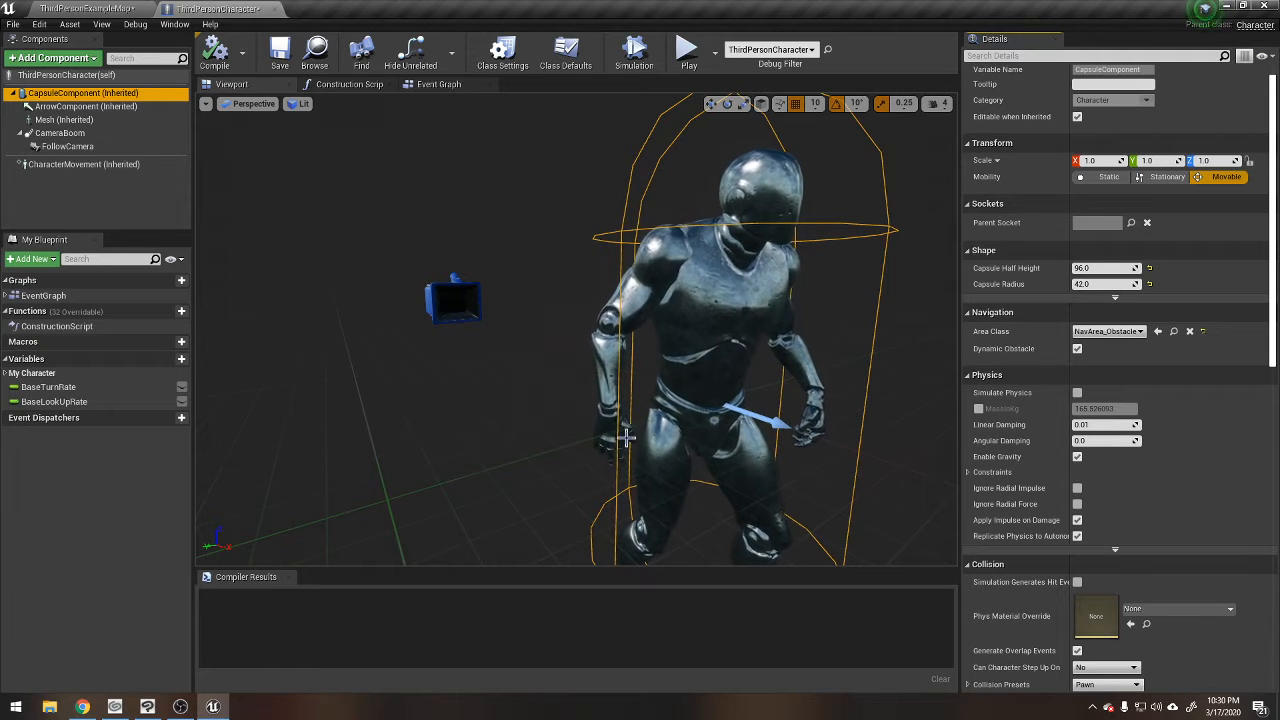
right_drag(618, 378, 590, 374)
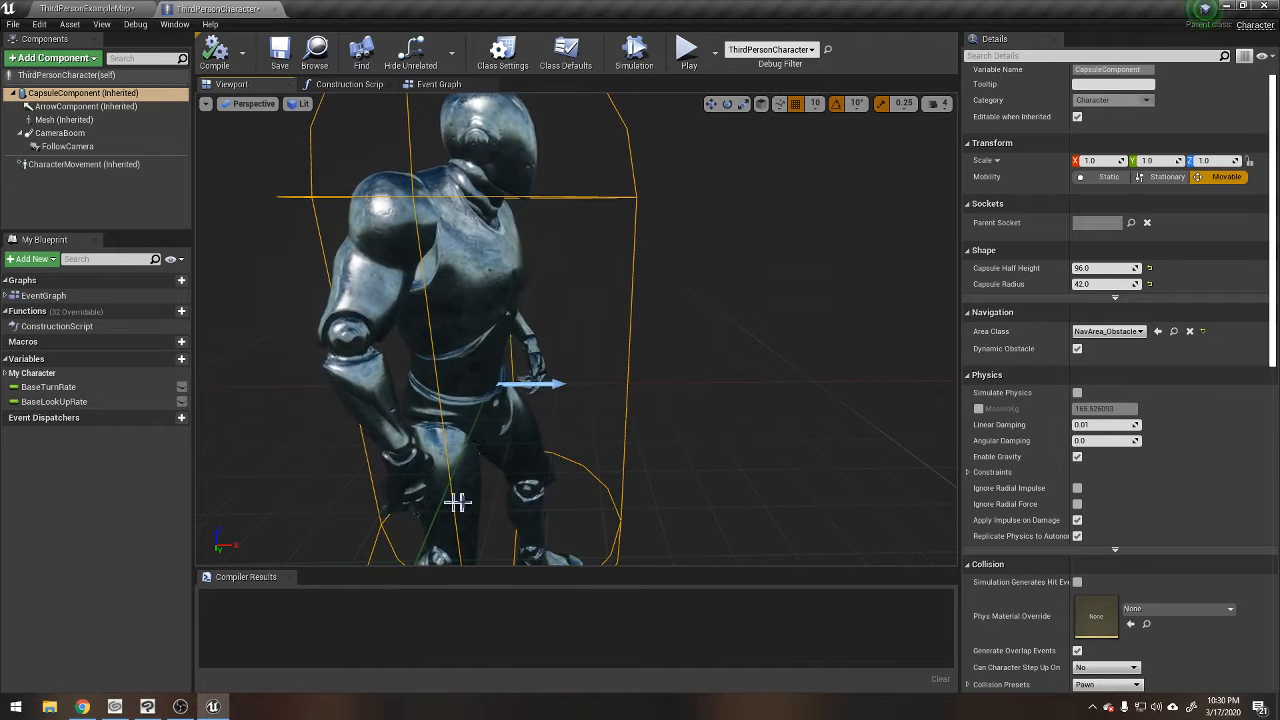
scroll(546, 347, down, 5)
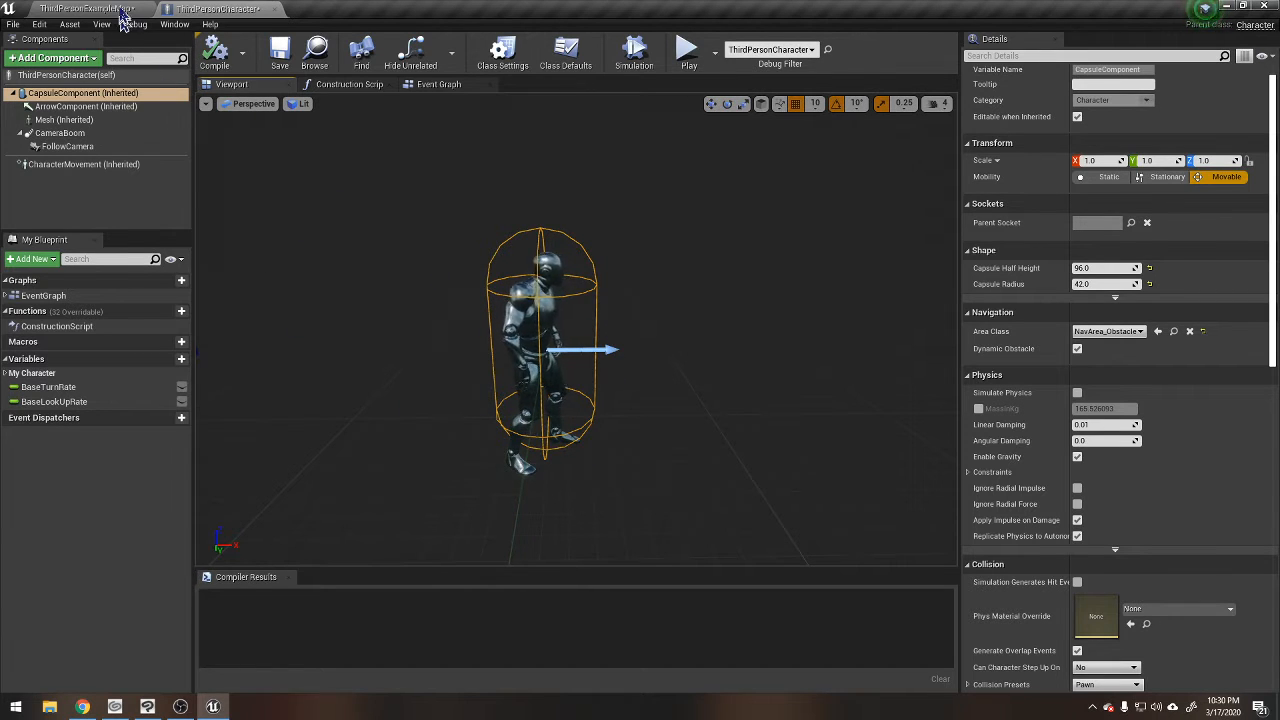
Return to ThirdPersonExampleMap and select the Floor and the Bump_StaticMesh to view their details.
click(125, 9)
click(541, 177)
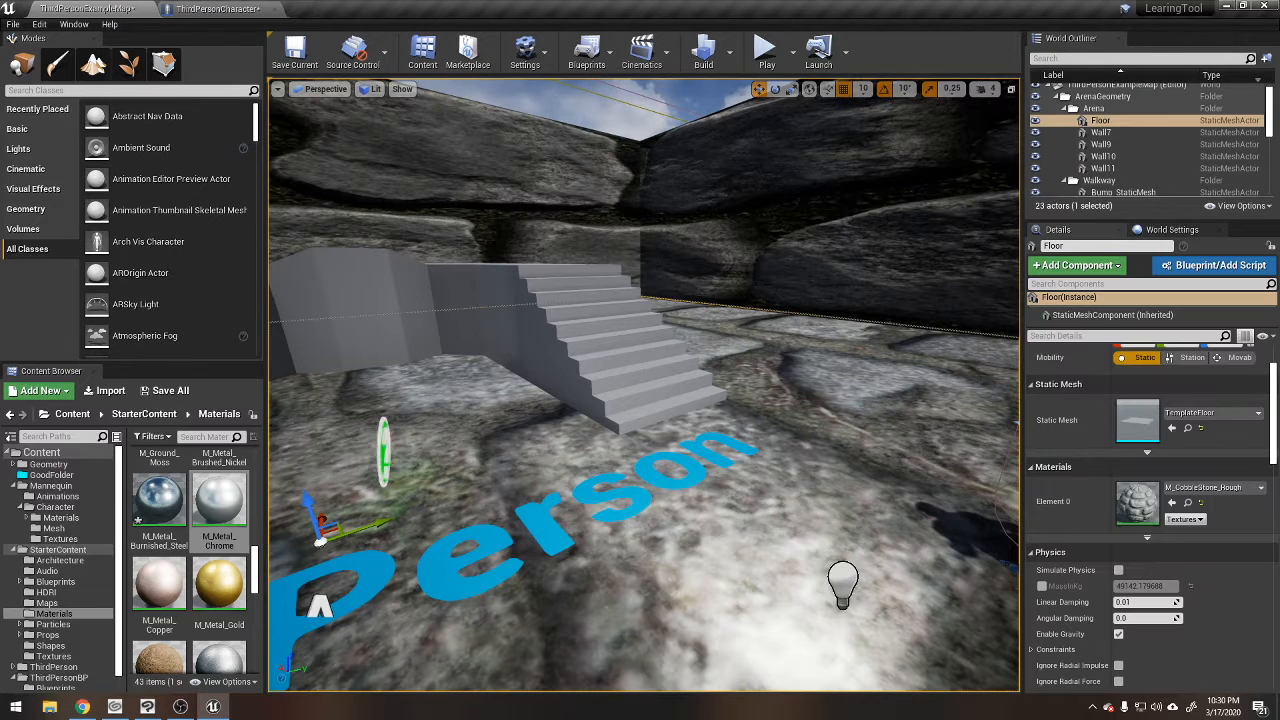
click(397, 304)
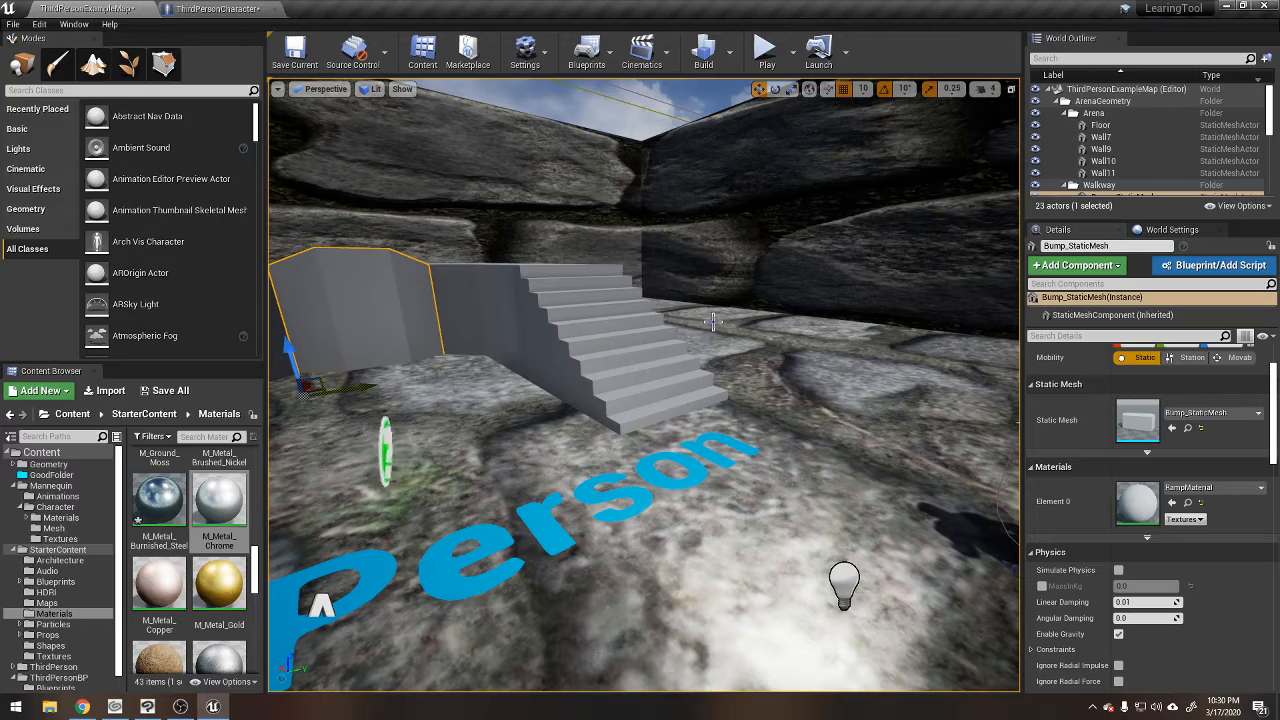
Play the level, run the character into the arena walls, jump against the dark wall, and end the session.
click(767, 52)
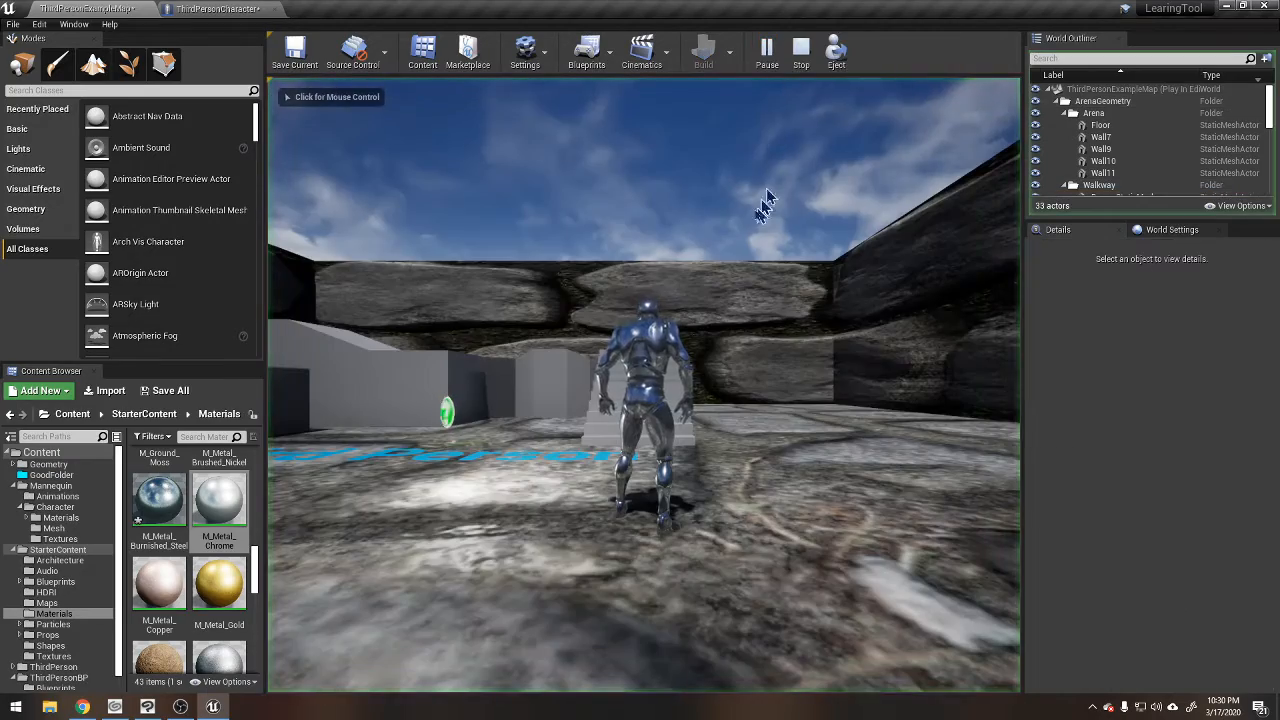
click(645, 365)
key(w)
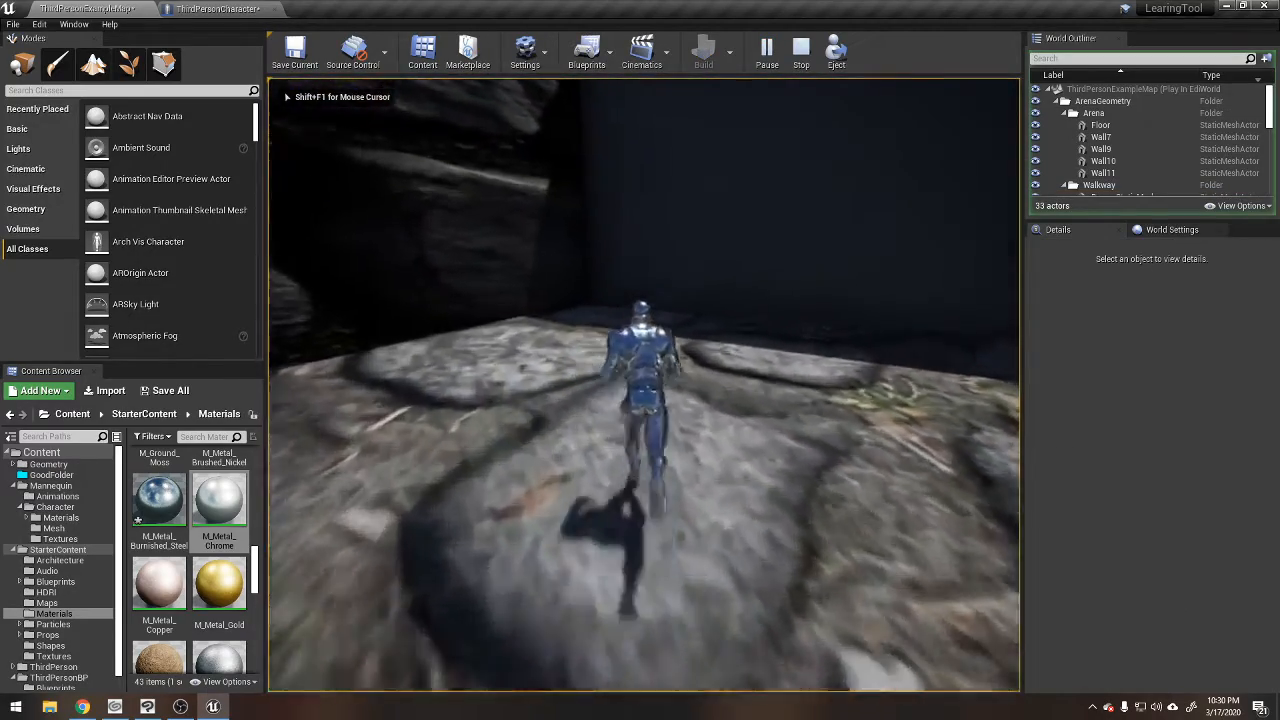
key(w)
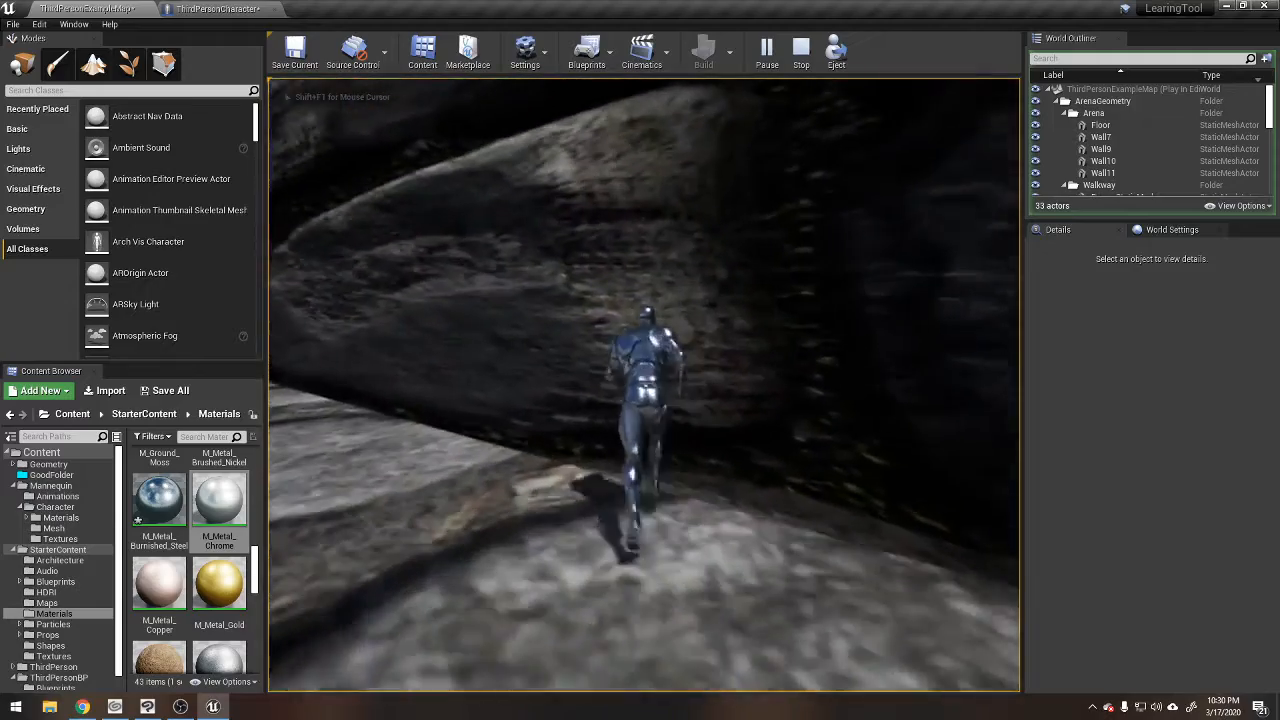
key(w)
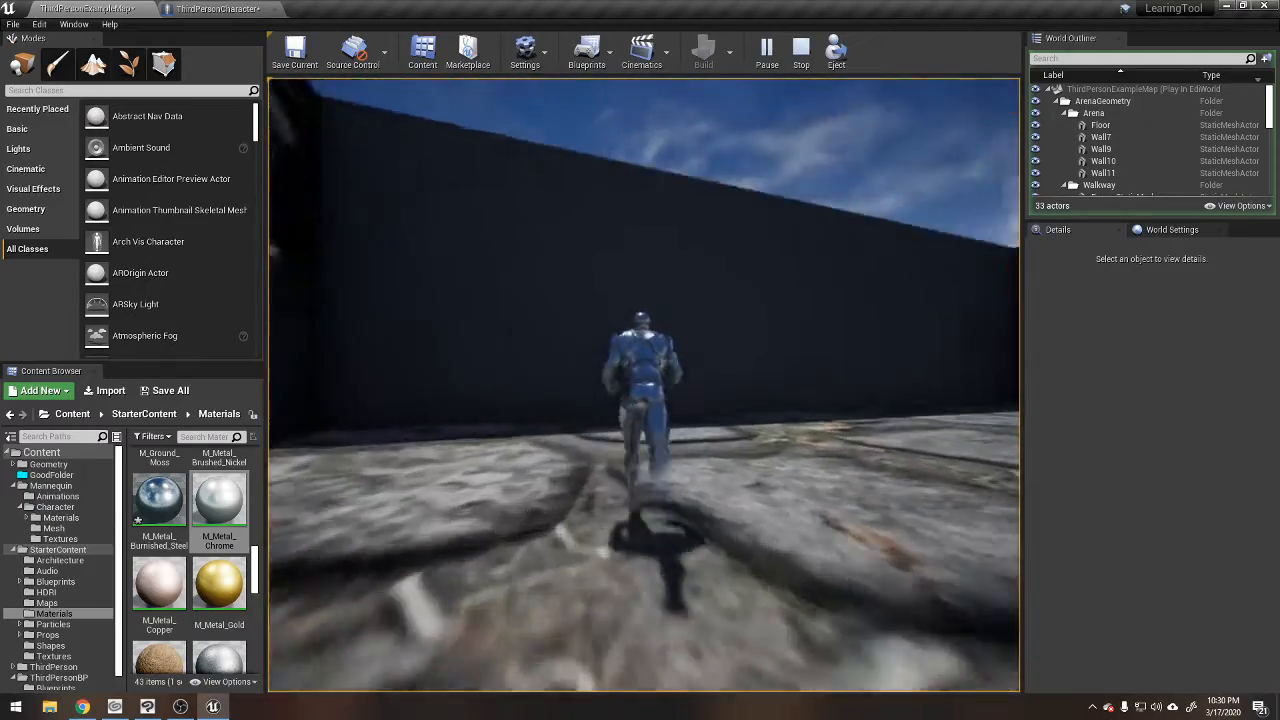
key(w)
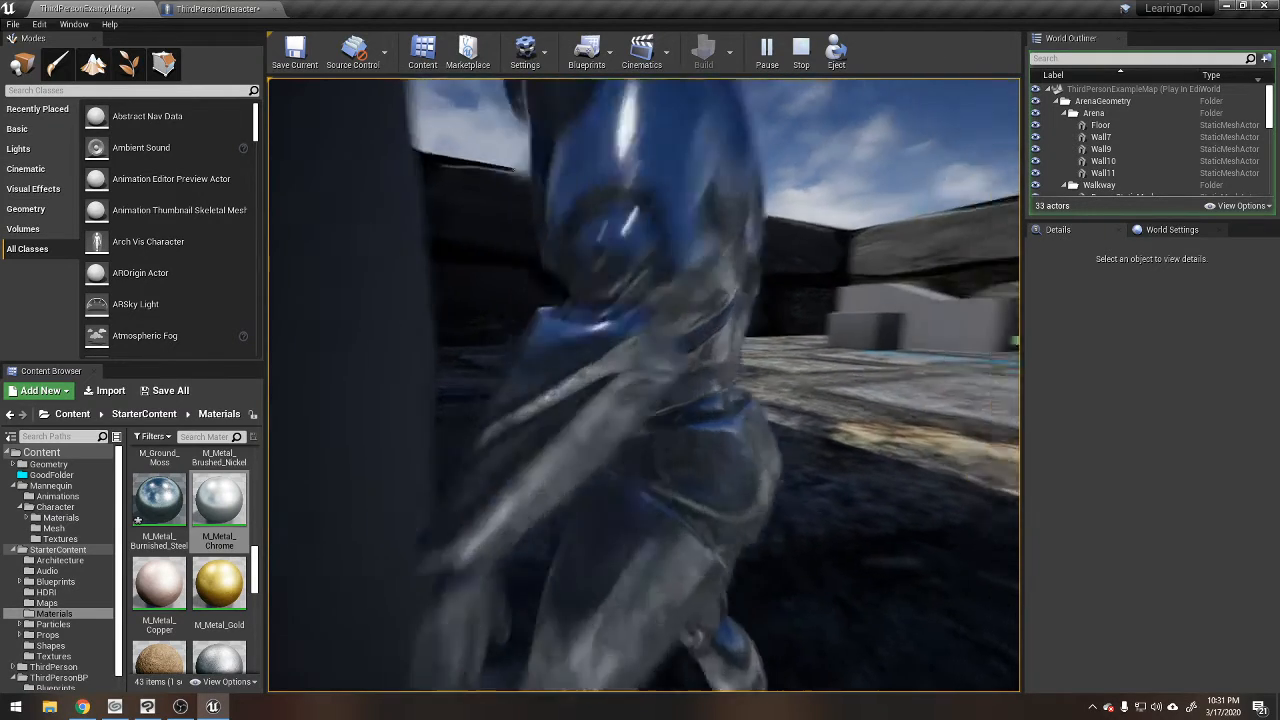
key(w)
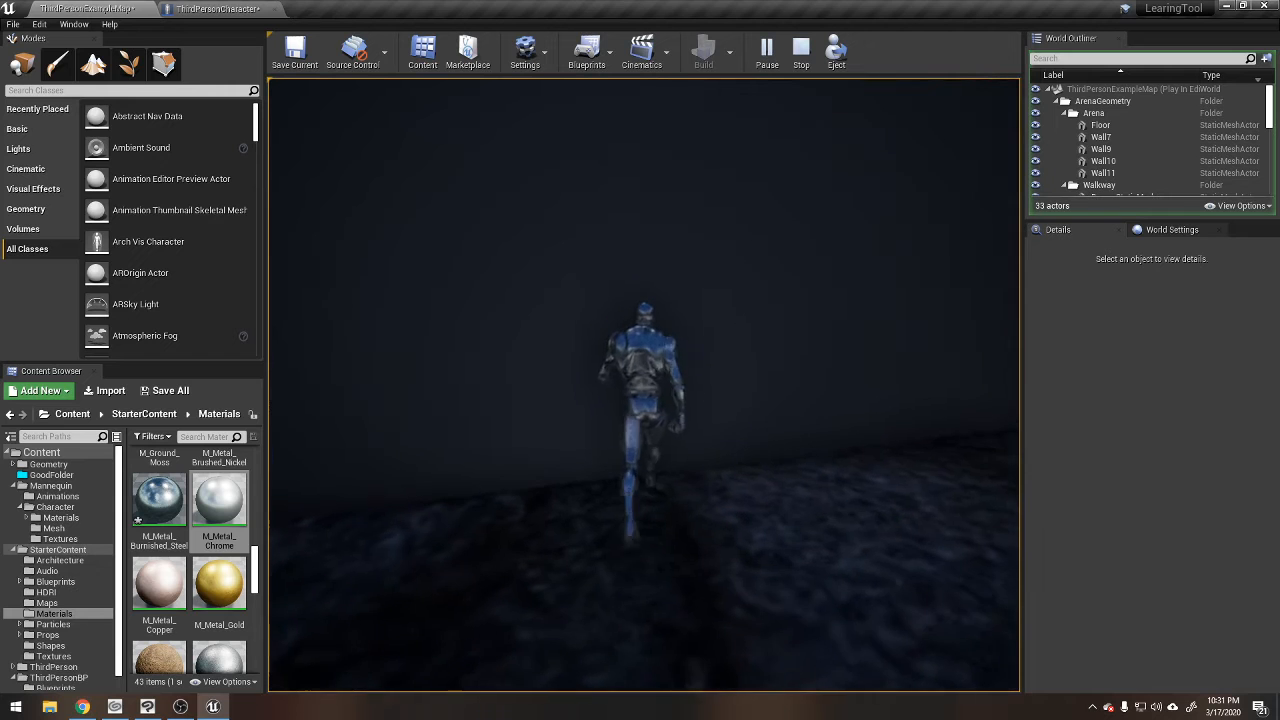
key(space)
key(space)
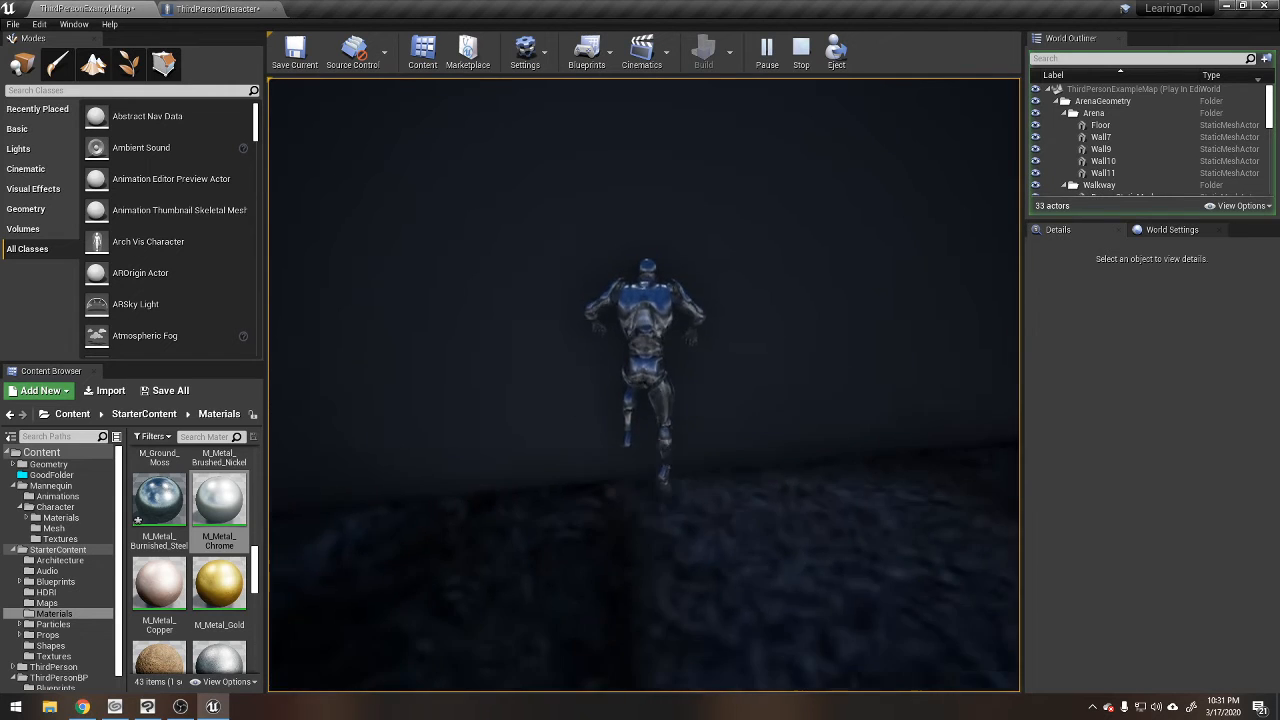
key(w)
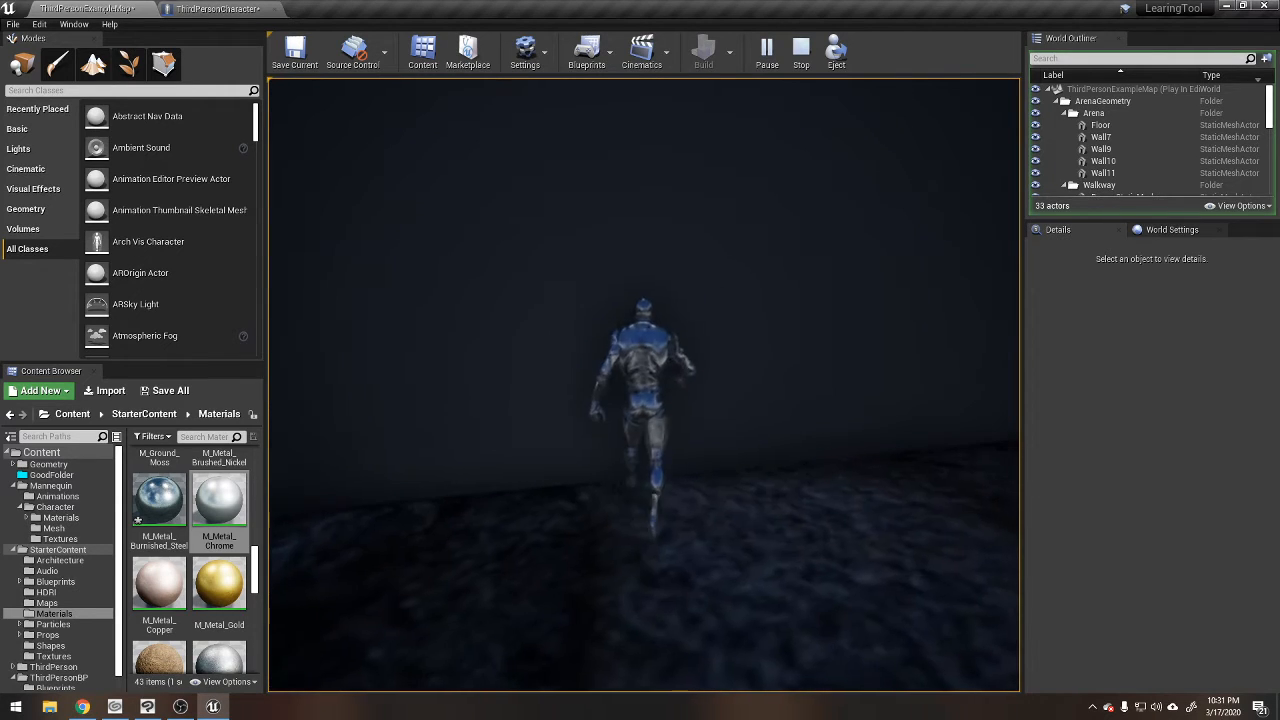
key(Escape)
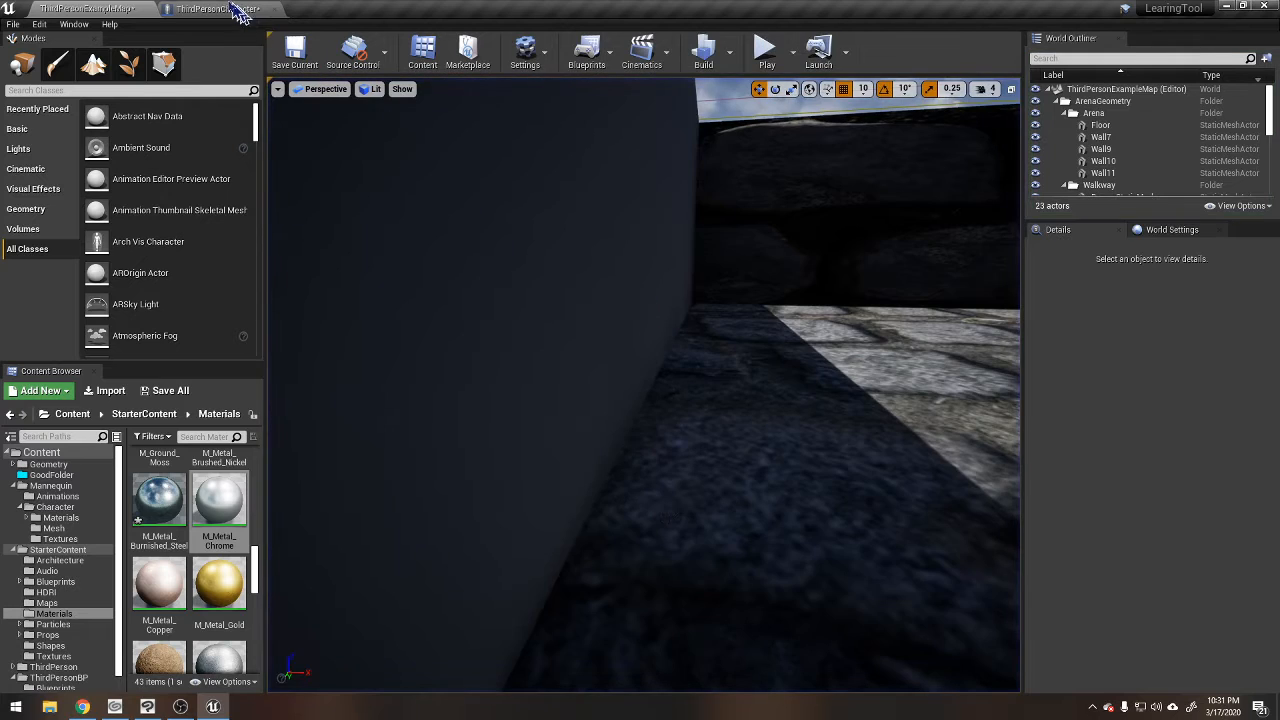
Turn off Hidden in Game for the CapsuleComponent of ThirdPersonCharacter and compile the blueprint.
click(218, 8)
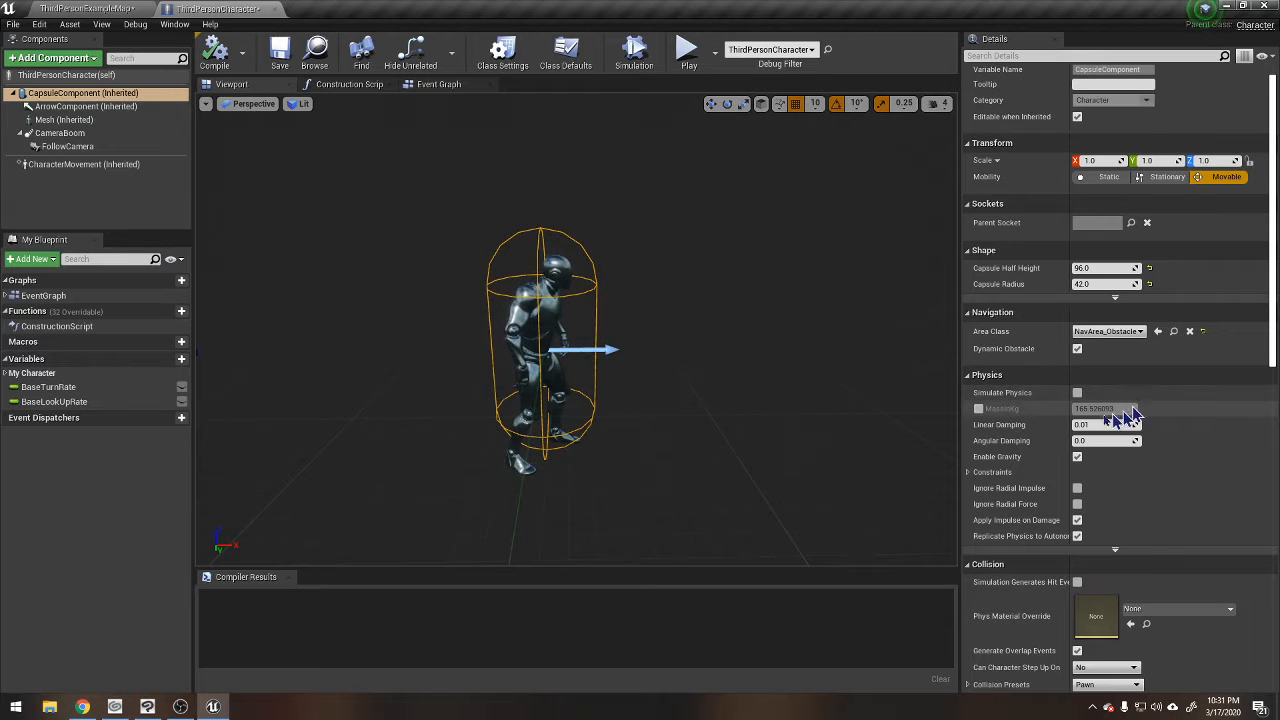
scroll(1010, 340, down, 8)
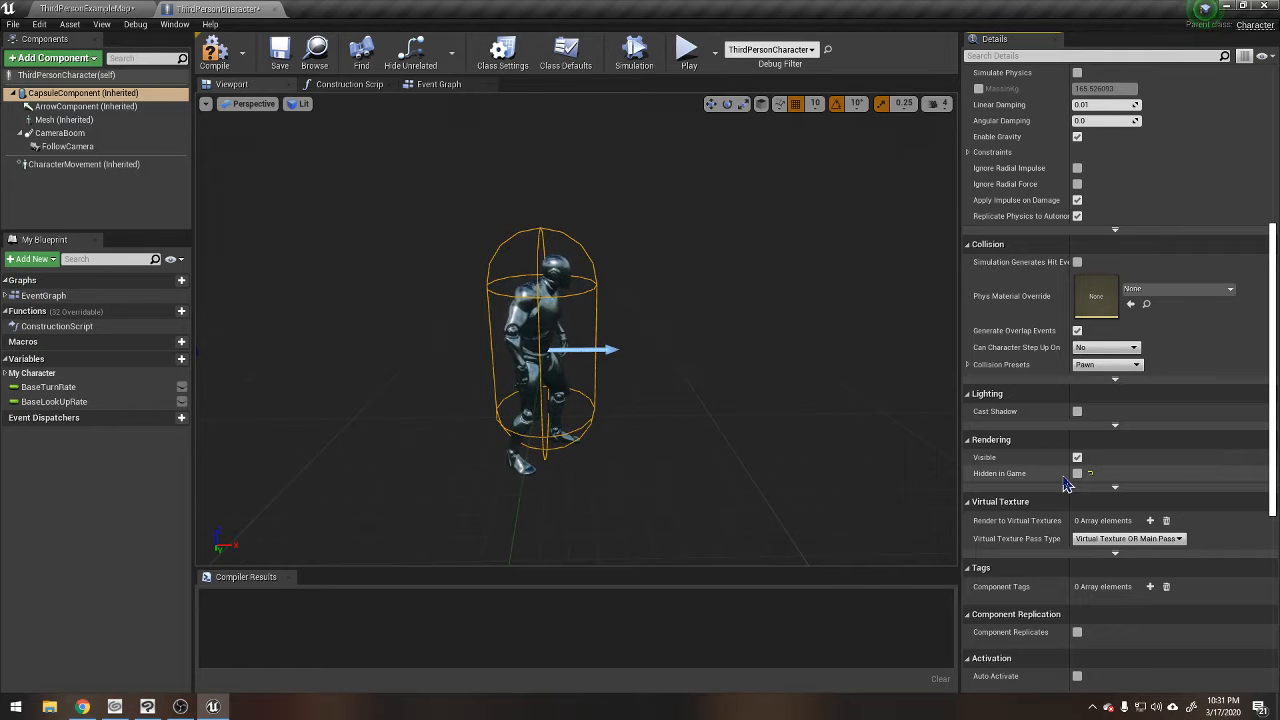
click(213, 55)
Play ThirdPersonExampleMap, run the character against a wall to observe its capsule outline, and end the session.
click(88, 8)
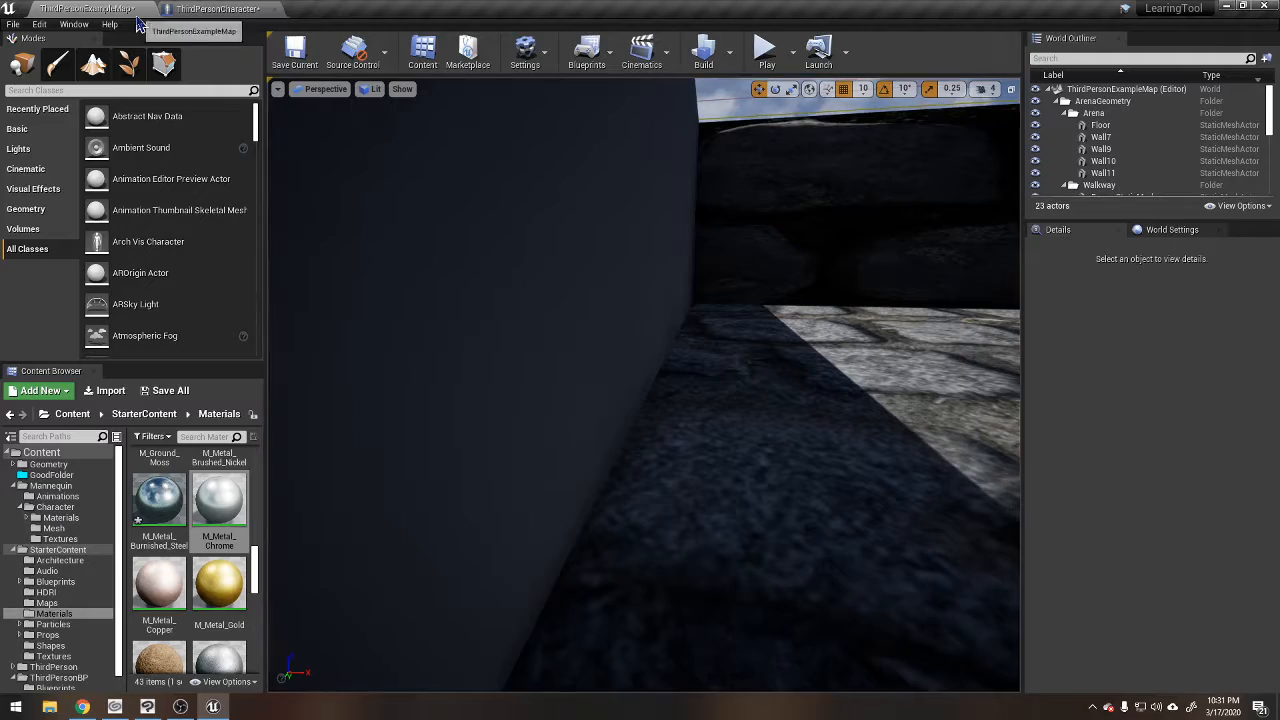
click(766, 50)
click(724, 358)
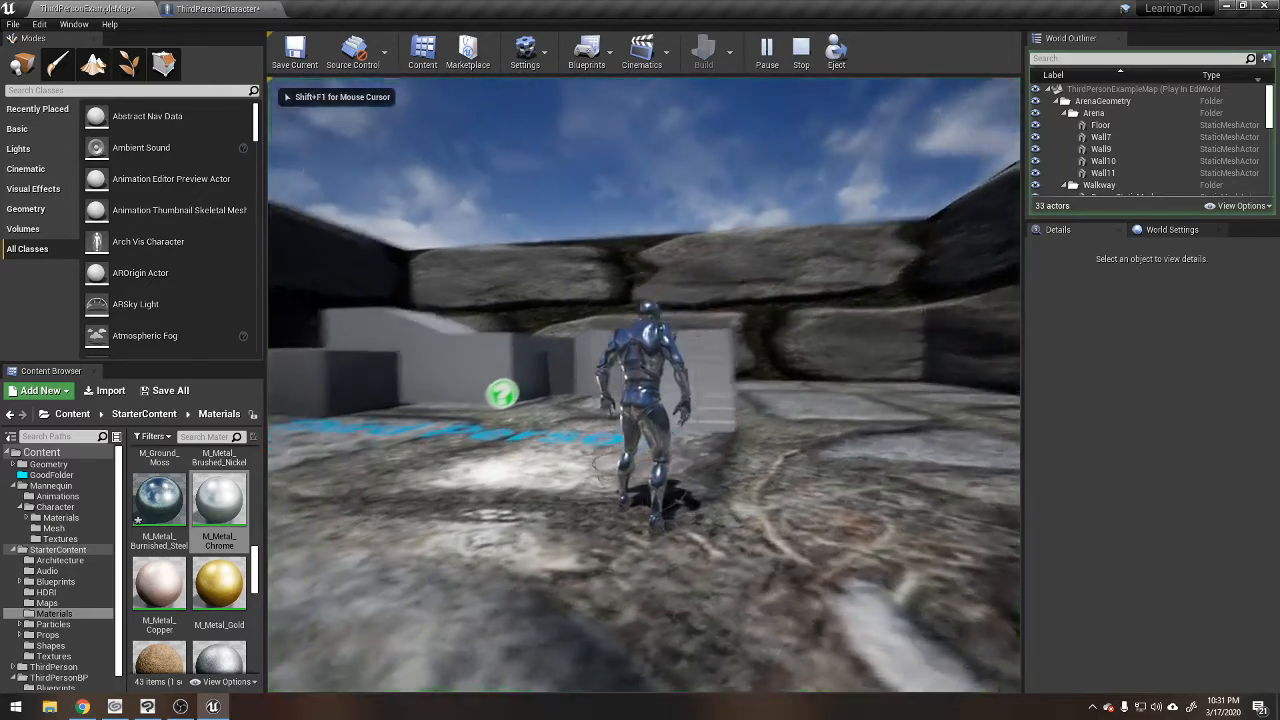
key(w)
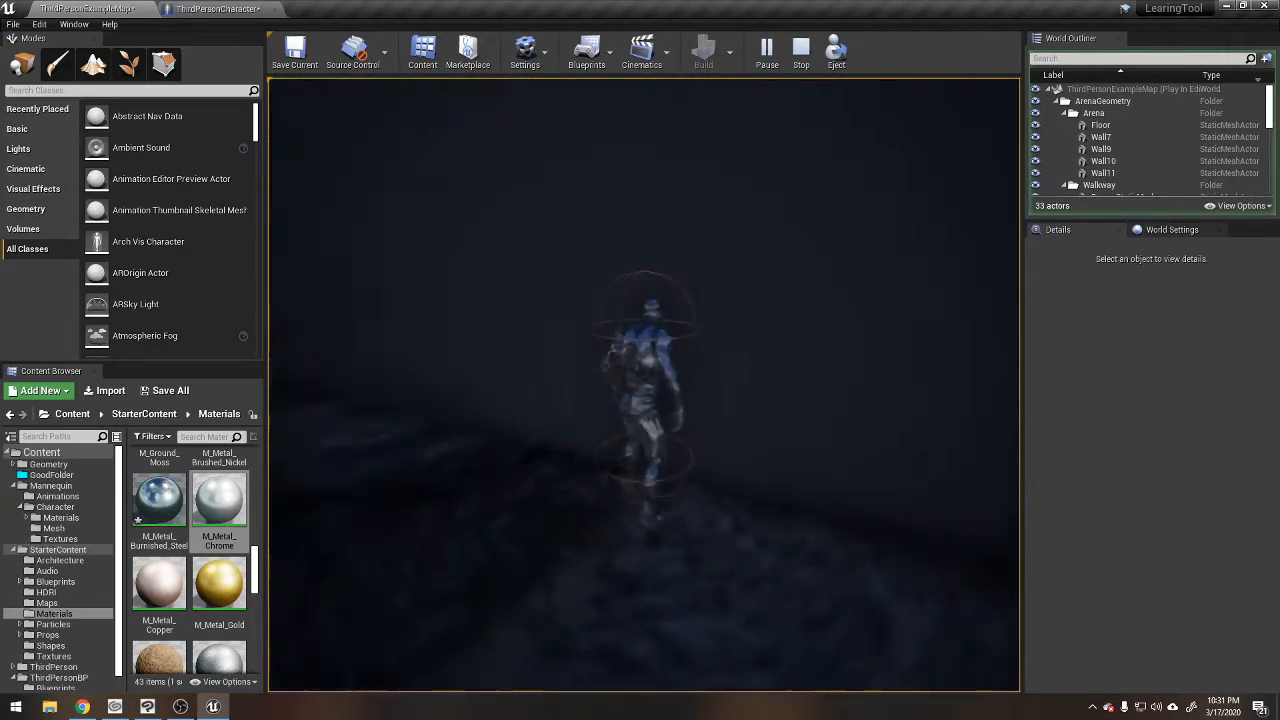
key(w)
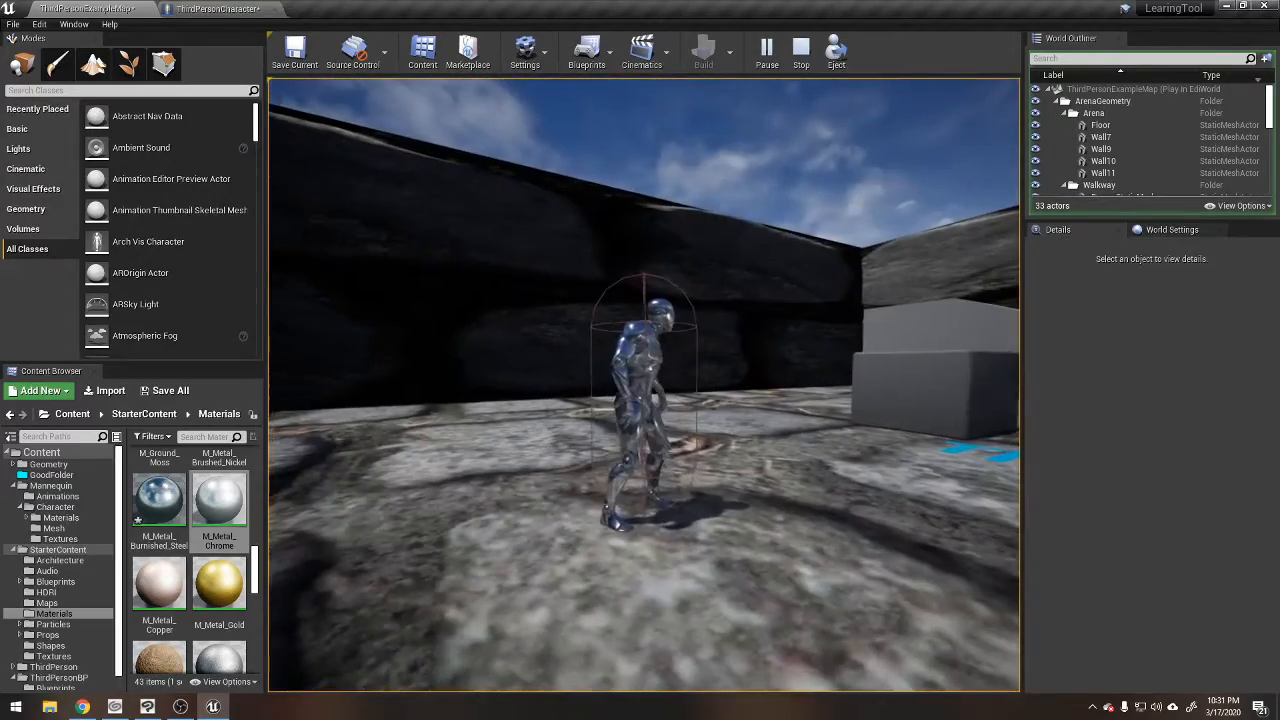
key(Escape)
Select the ArrowComponent in the ThirdPersonCharacter blueprint and examine the character's arrow up close and from a distance.
click(218, 9)
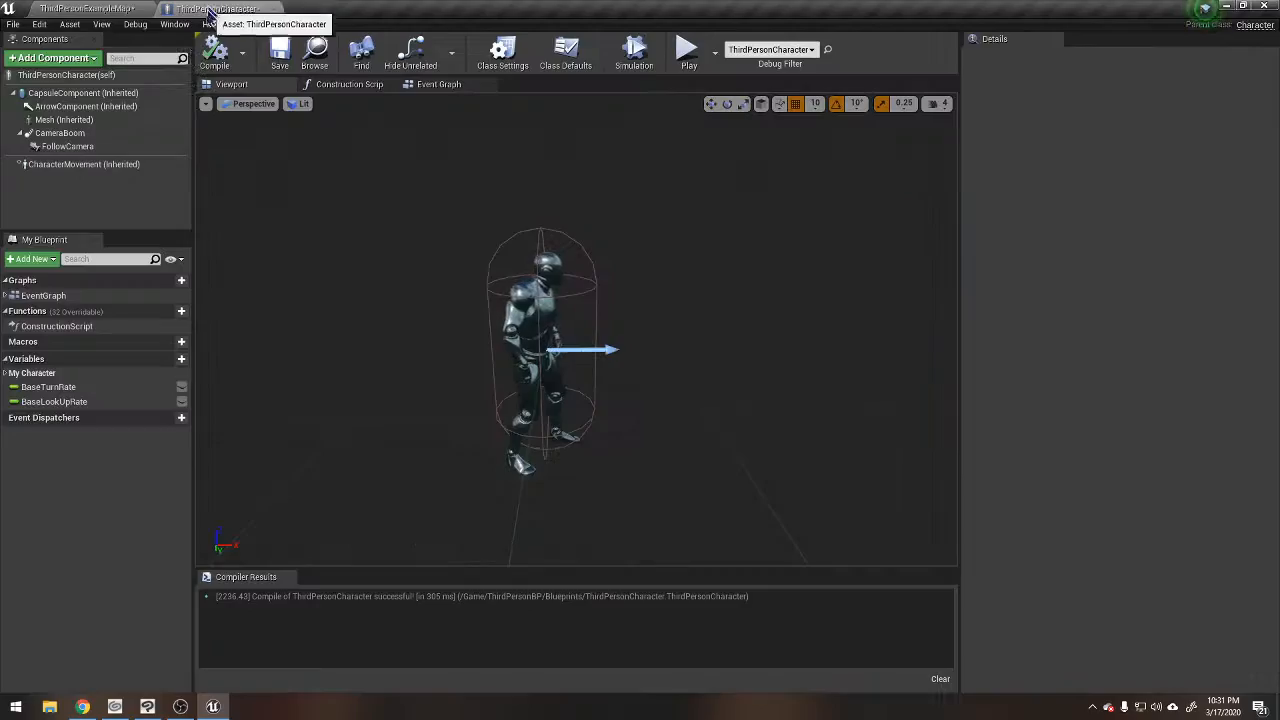
click(78, 106)
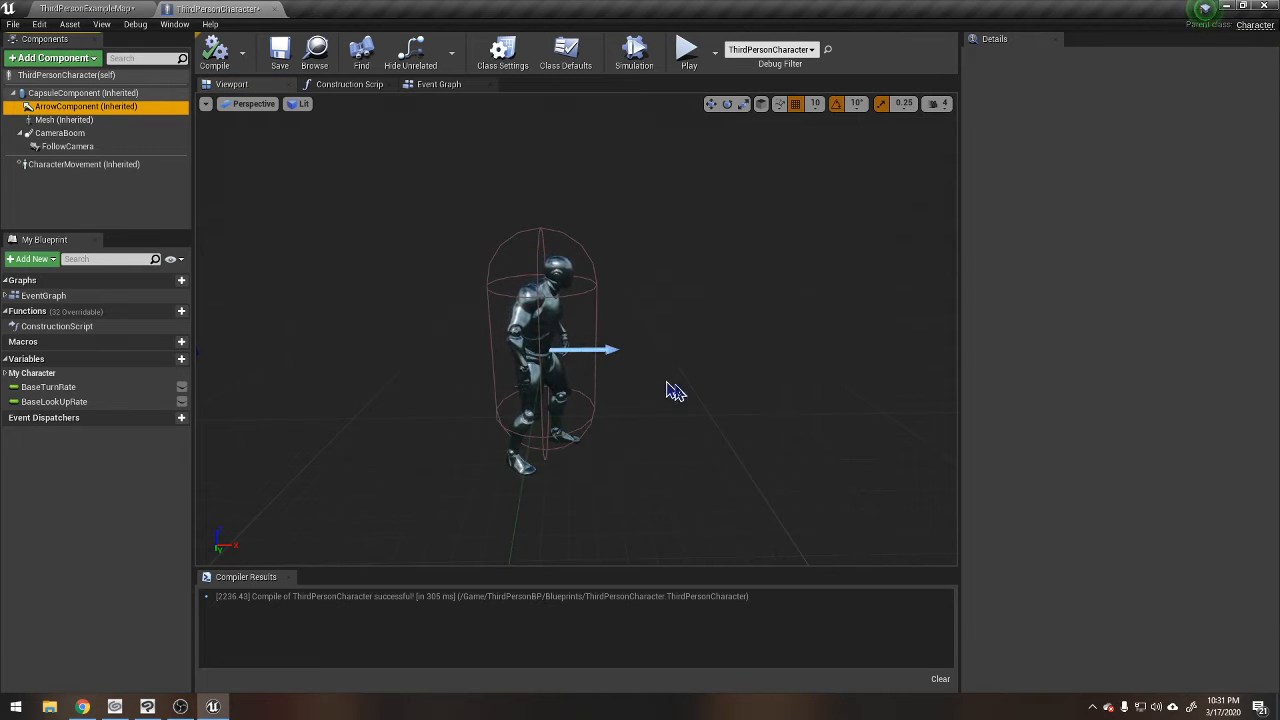
mouse_move(760, 404)
right_down()
mouse_move(640, 370)
mouse_move(790, 436)
mouse_move(760, 404)
right_up()
drag(760, 404, 880, 406)
middle_drag(760, 404, 655, 345)
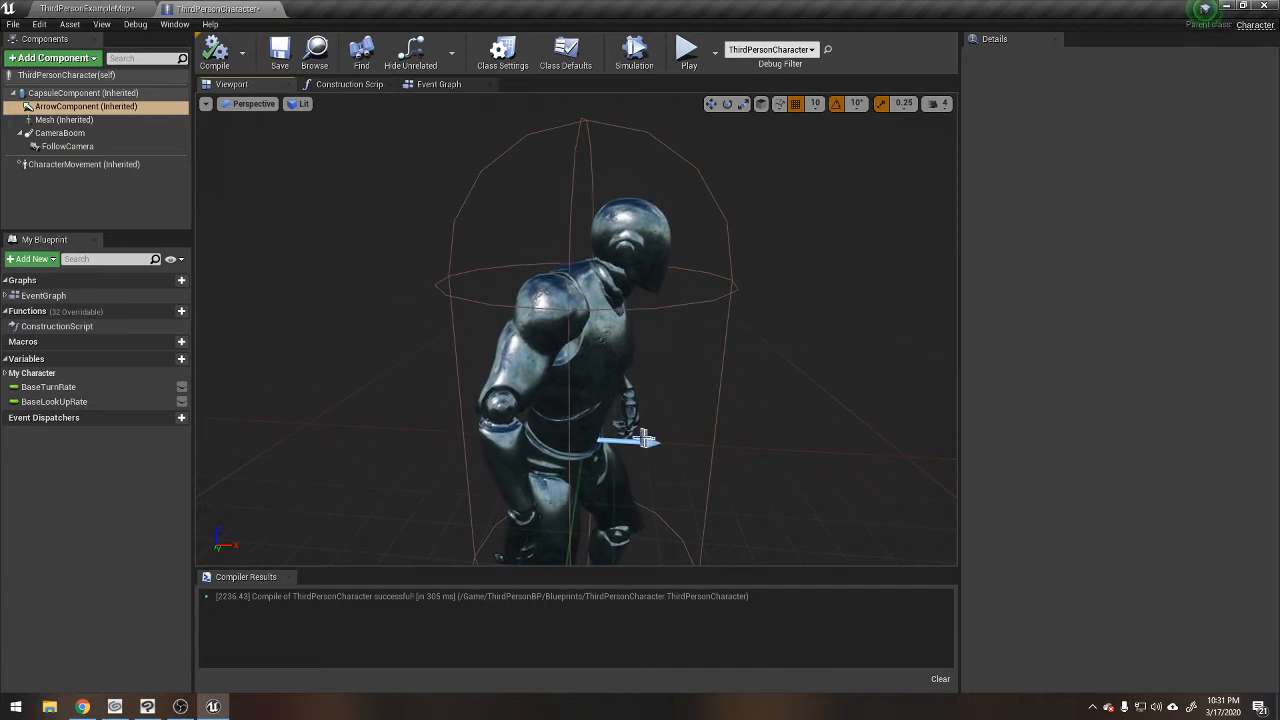
scroll(645, 438, down, 5)
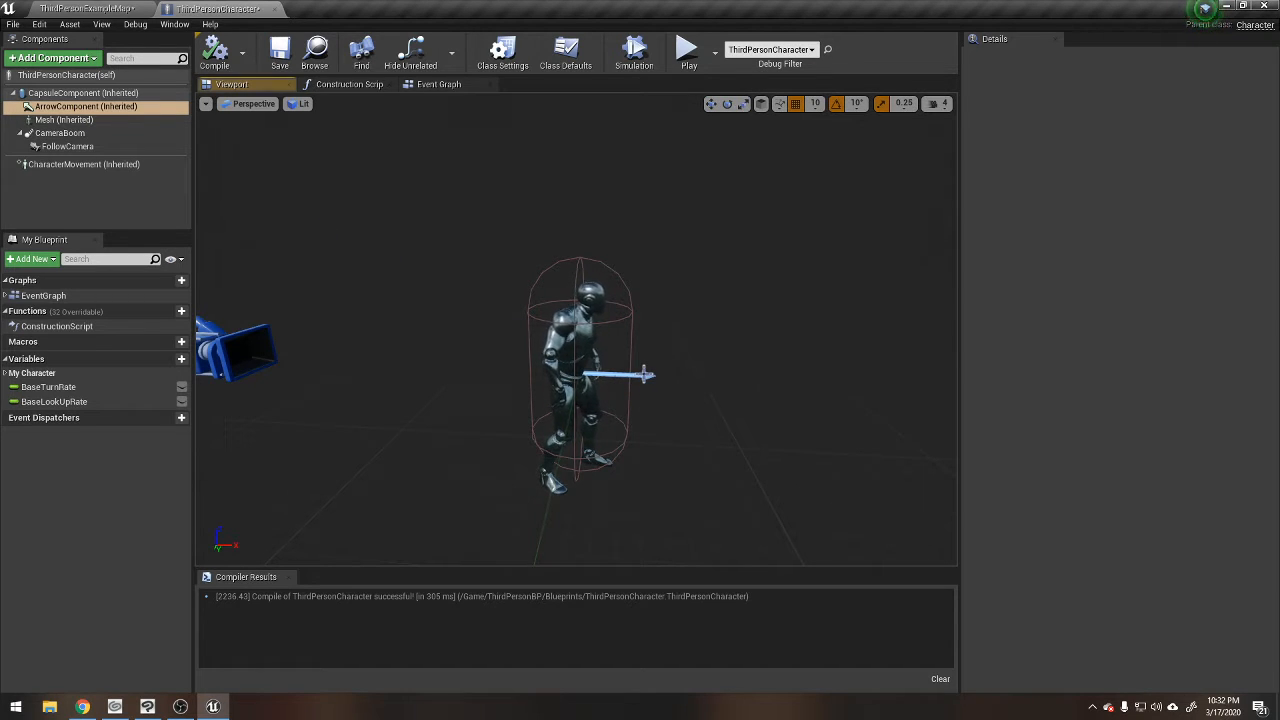
Check the ArrowComponent's description and the editing commands available for it.
right_click(103, 96)
click(85, 106)
click(83, 107)
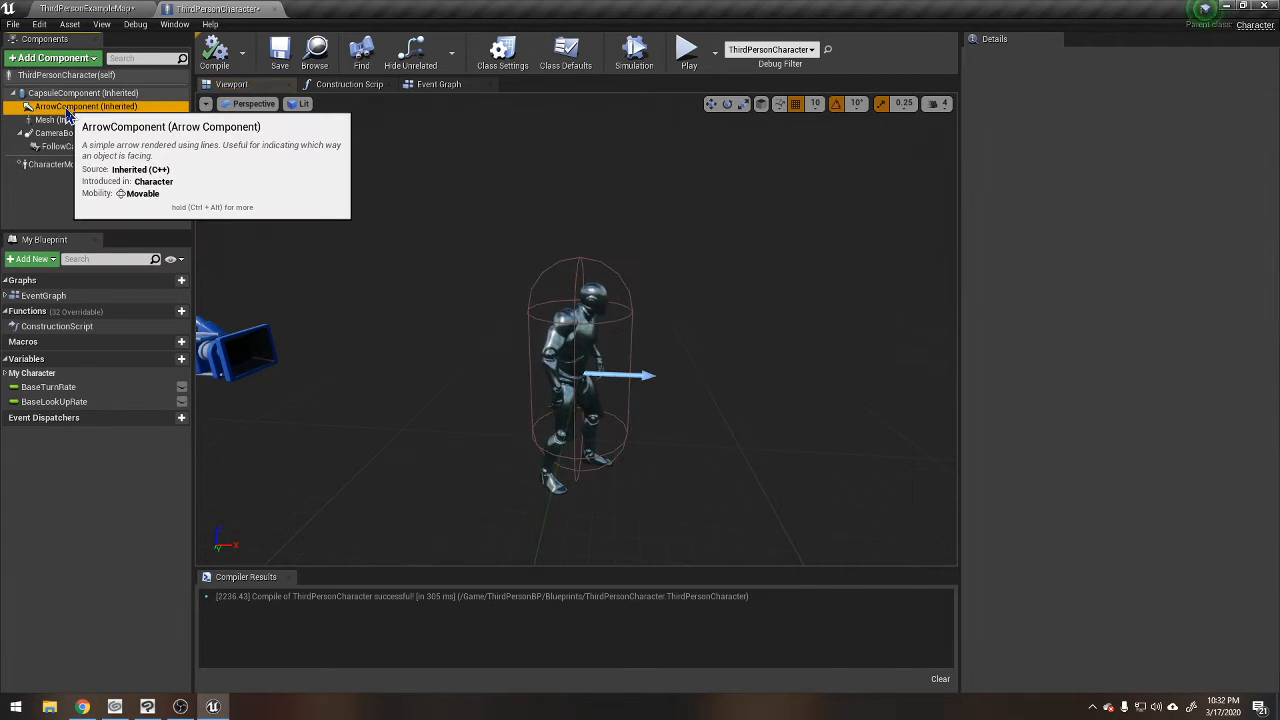
right_click(89, 110)
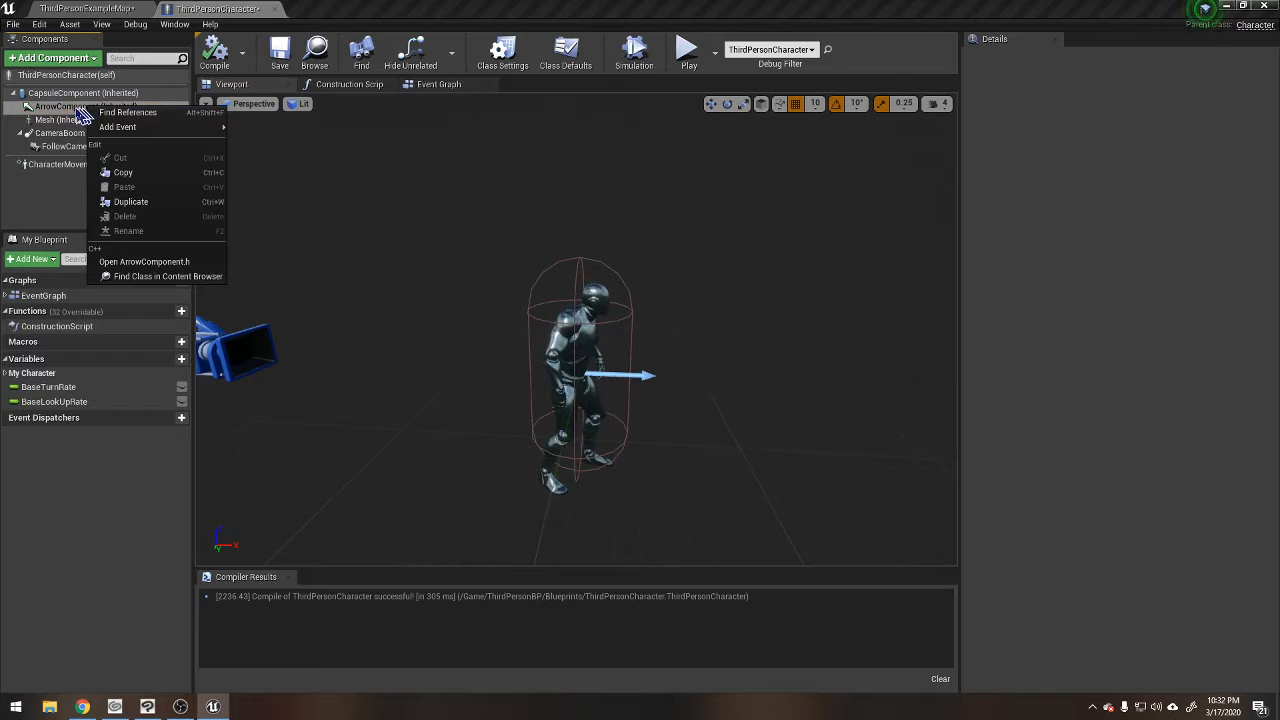
click(66, 108)
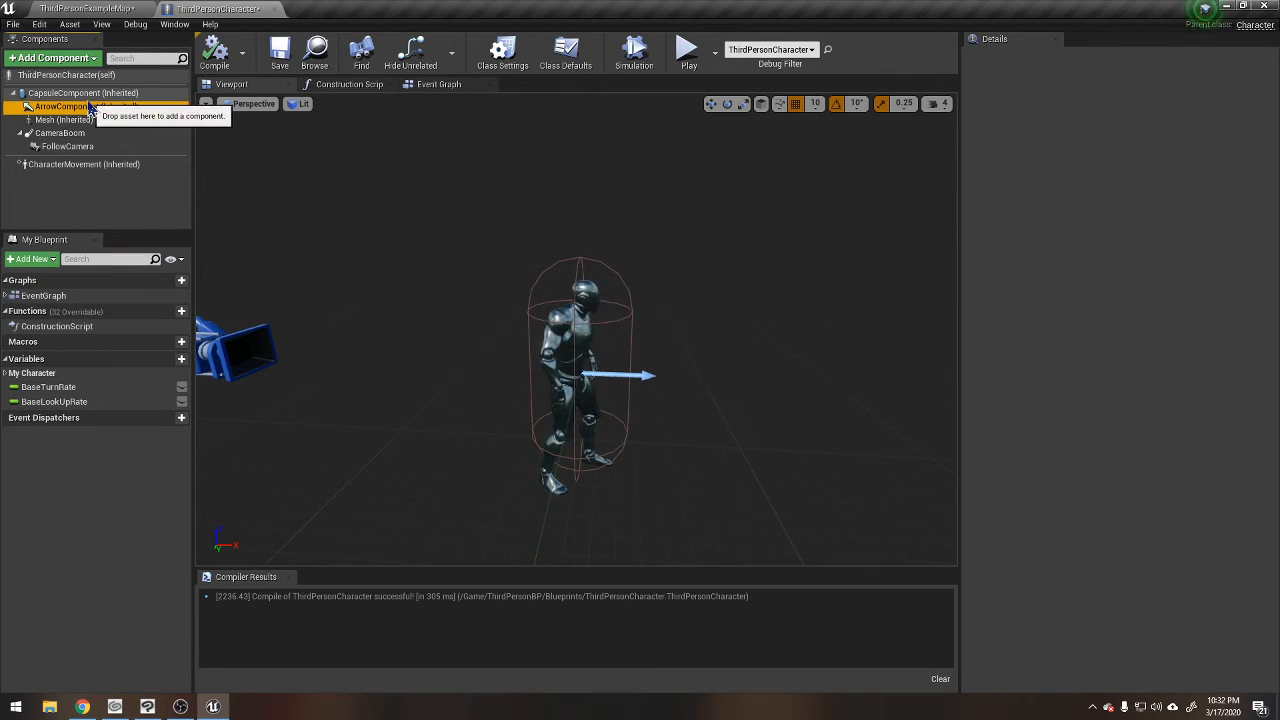
Look over the component types that can be added to the character and the classes that can be placed in ThirdPersonExampleMap.
click(86, 58)
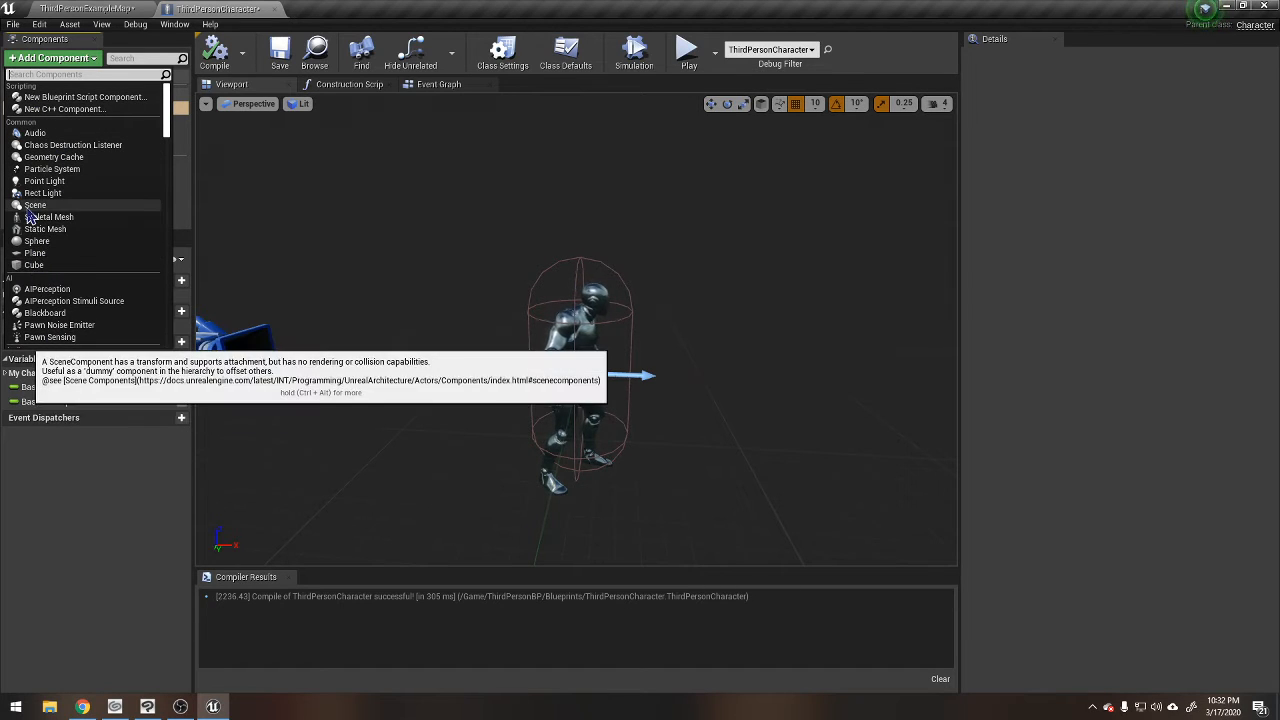
click(85, 8)
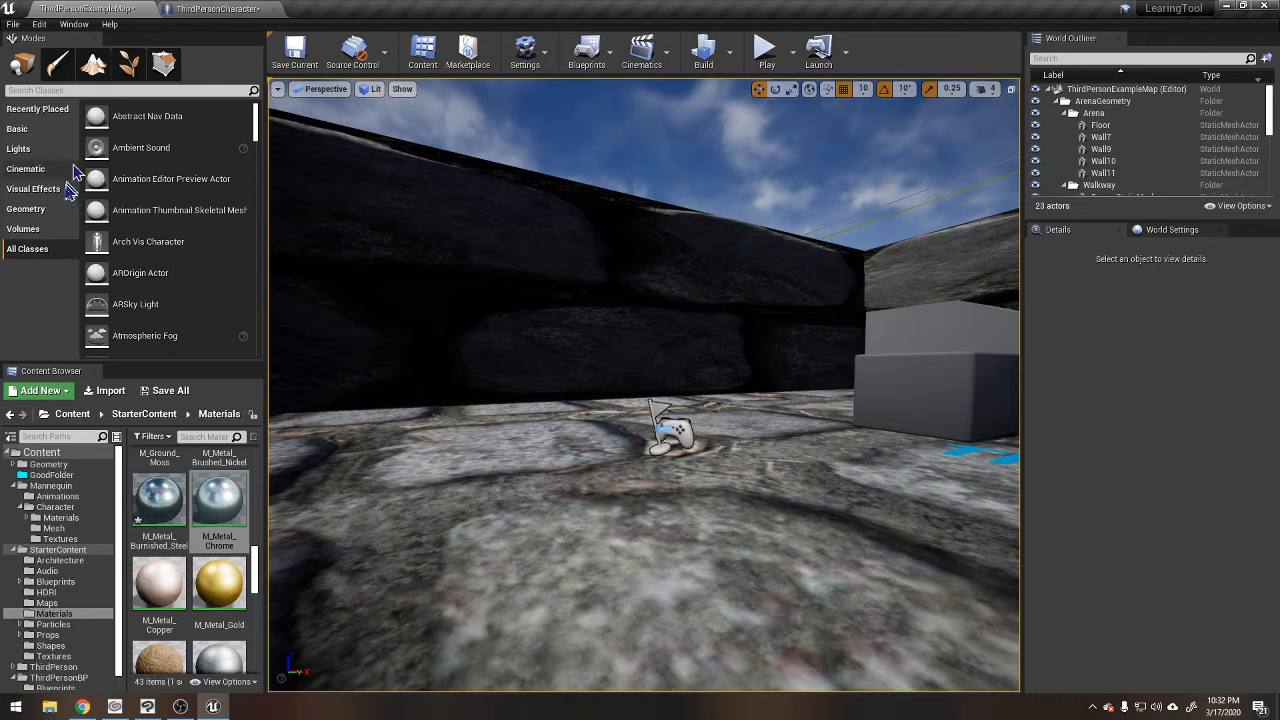
click(210, 8)
Add an Arrow component under ArrowComponent, keeping its default name, and move it above and in front of the character to X 50, Z 90.
click(55, 58)
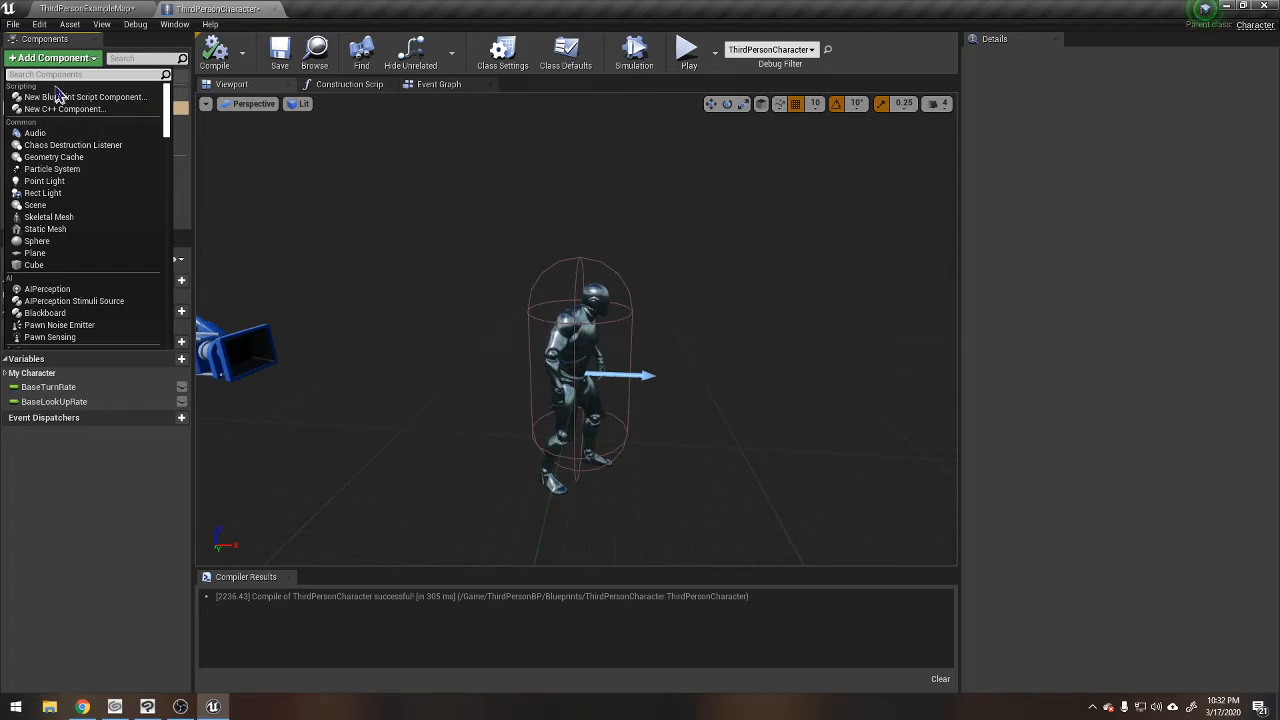
text(arrow)
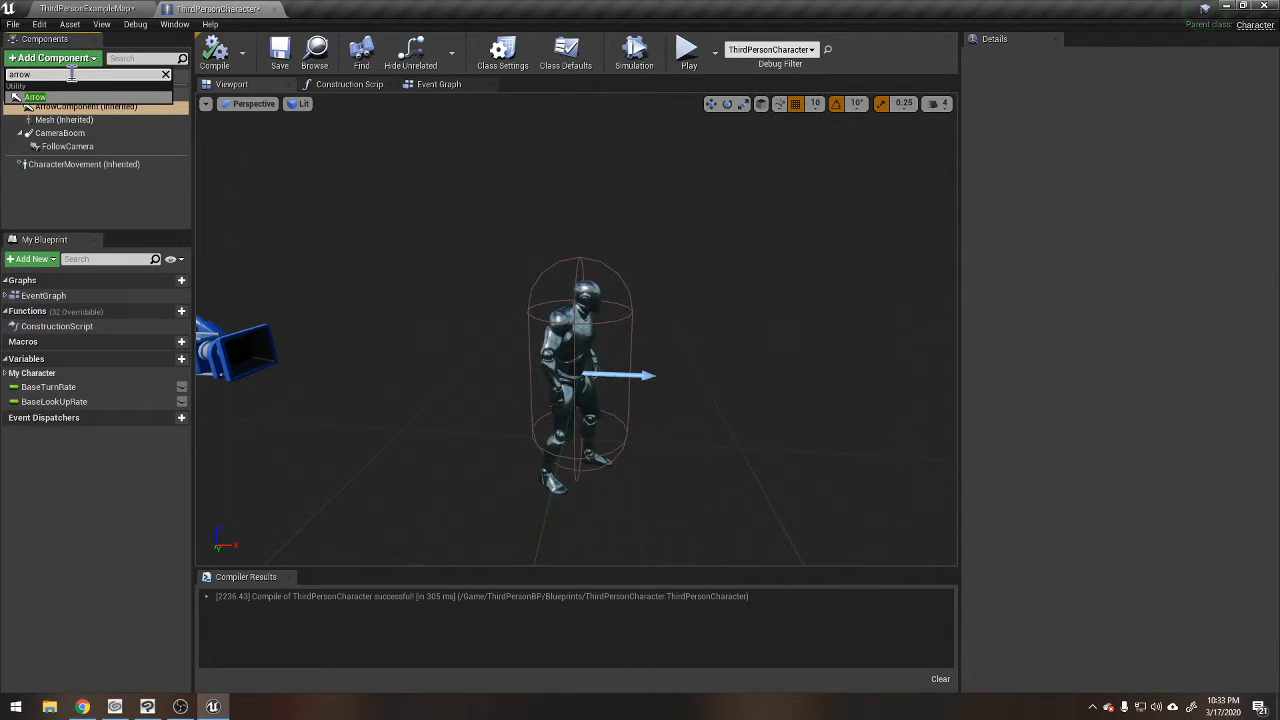
key(Return)
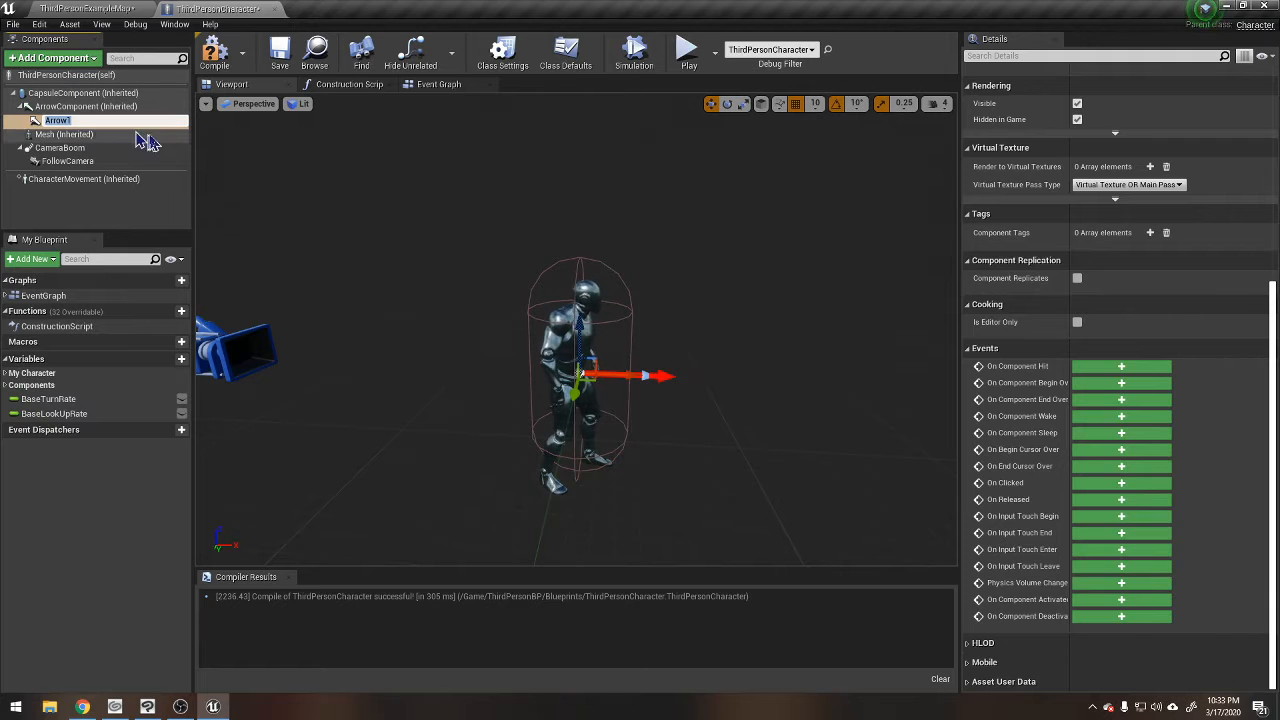
key(Return)
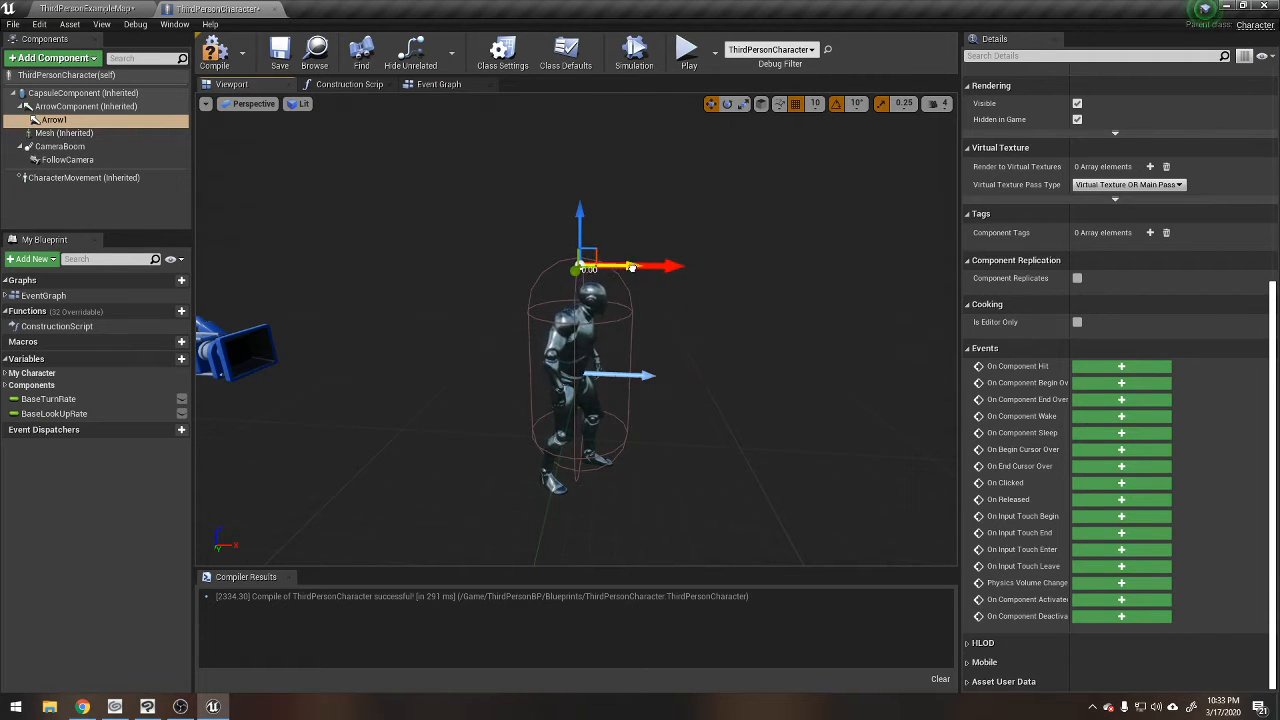
drag(631, 268, 697, 276)
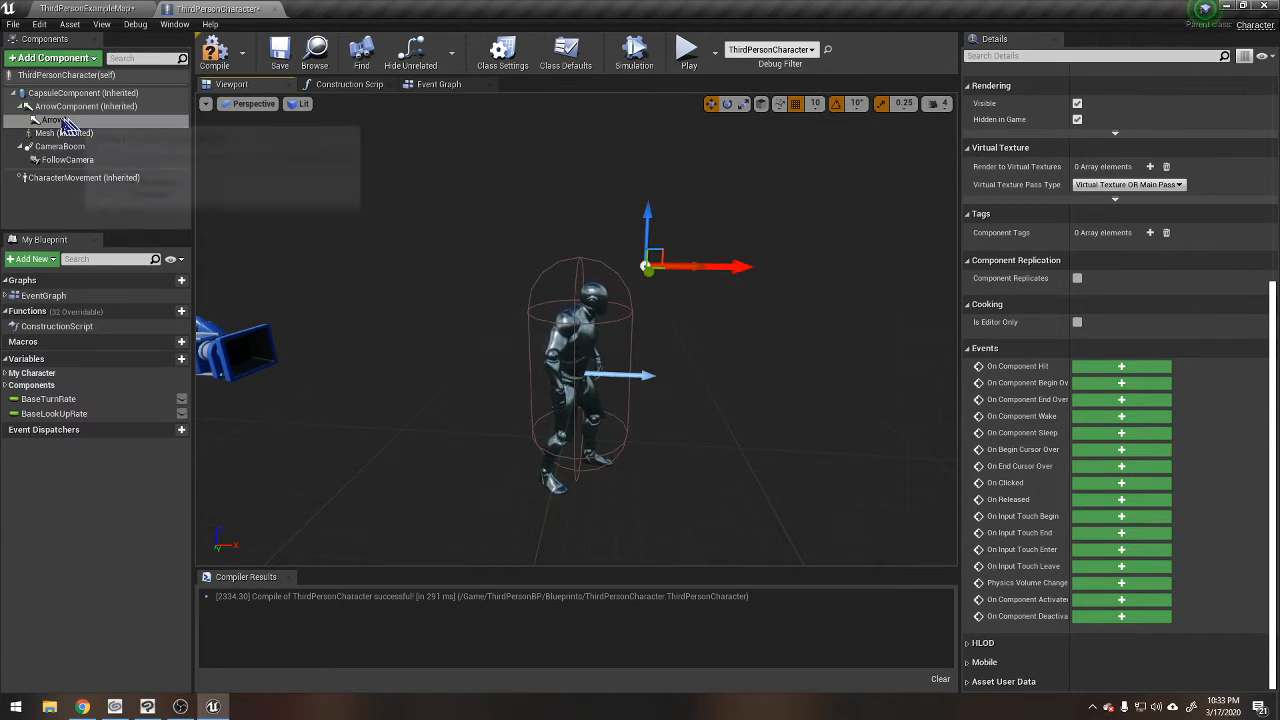
Examine the added arrow's transform, socket, arrow and rendering properties, and compare them with those of the character's Mesh.
click(60, 121)
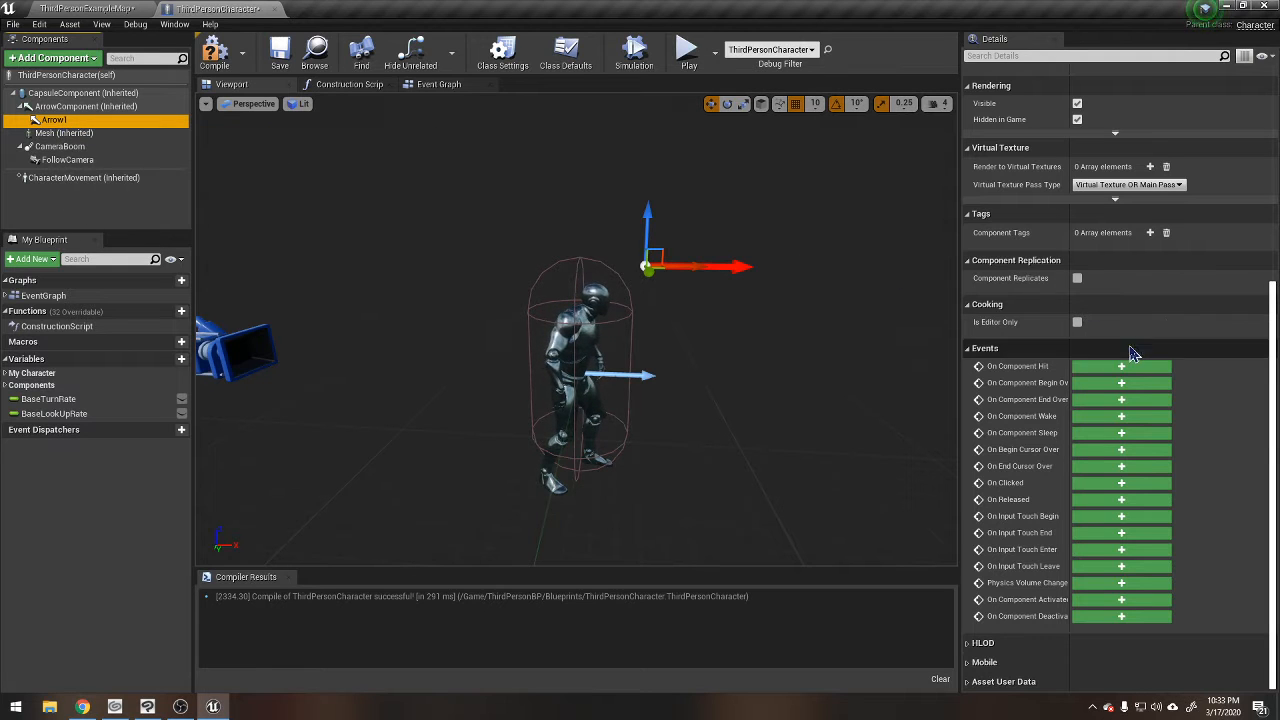
scroll(1133, 355, up, 5)
scroll(1090, 356, up, 3)
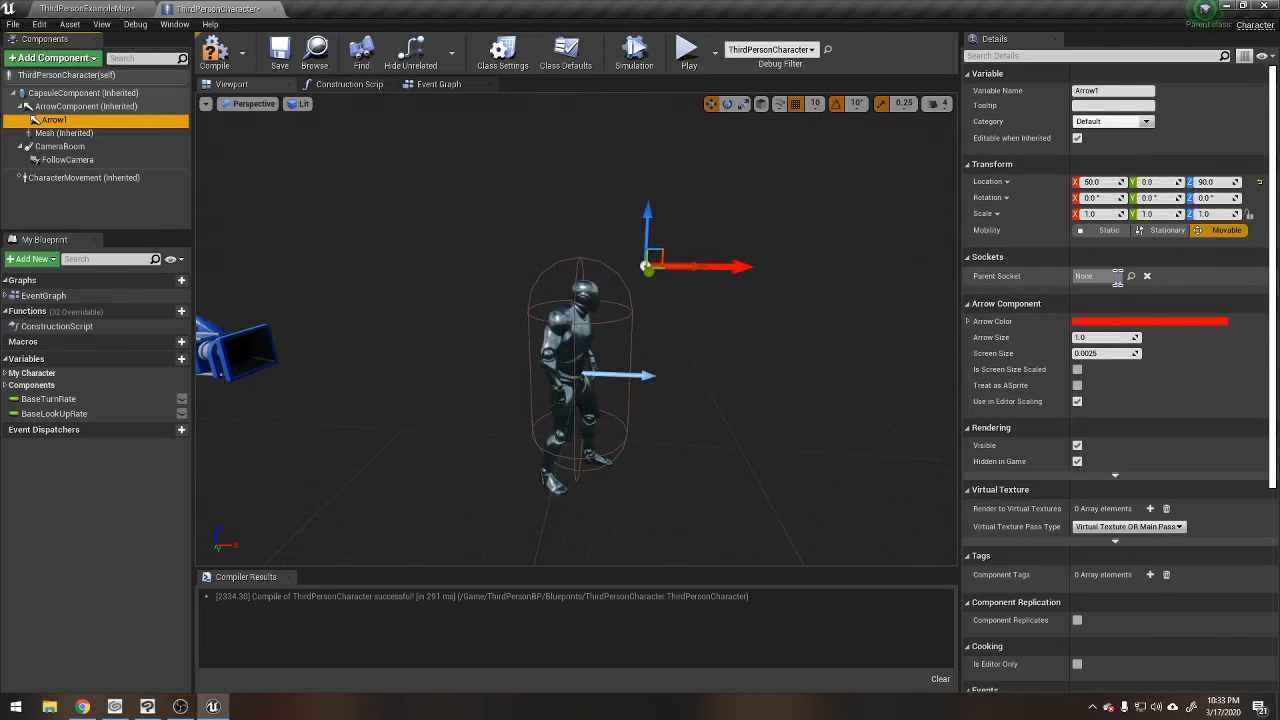
click(90, 133)
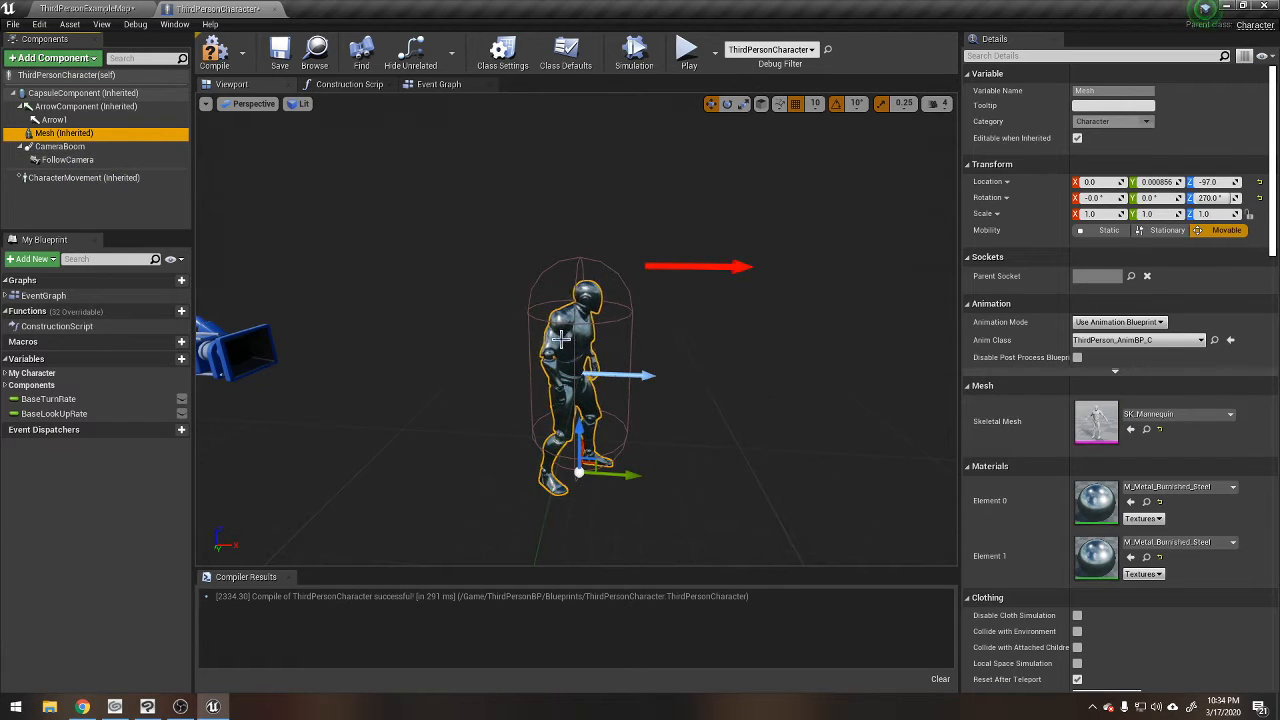
Try to choose a parent socket for Arrow1 while it is attached to ArrowComponent, and compile the blueprint.
click(50, 120)
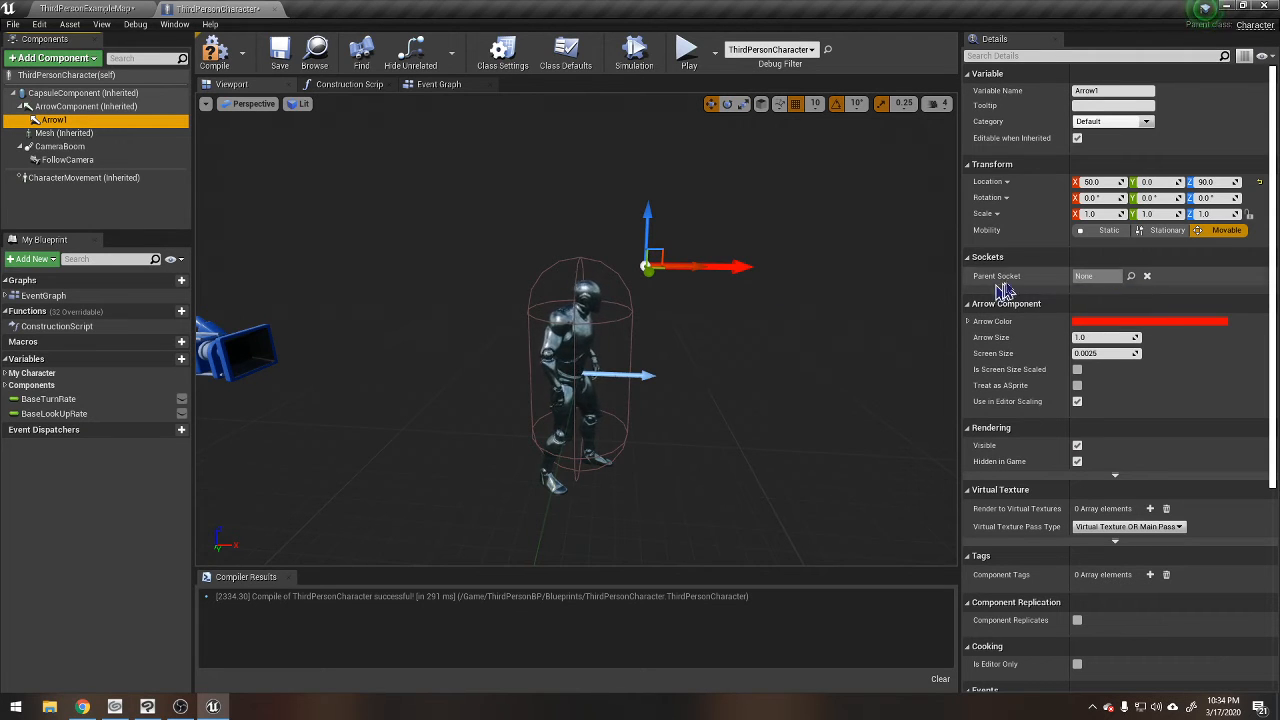
click(1130, 280)
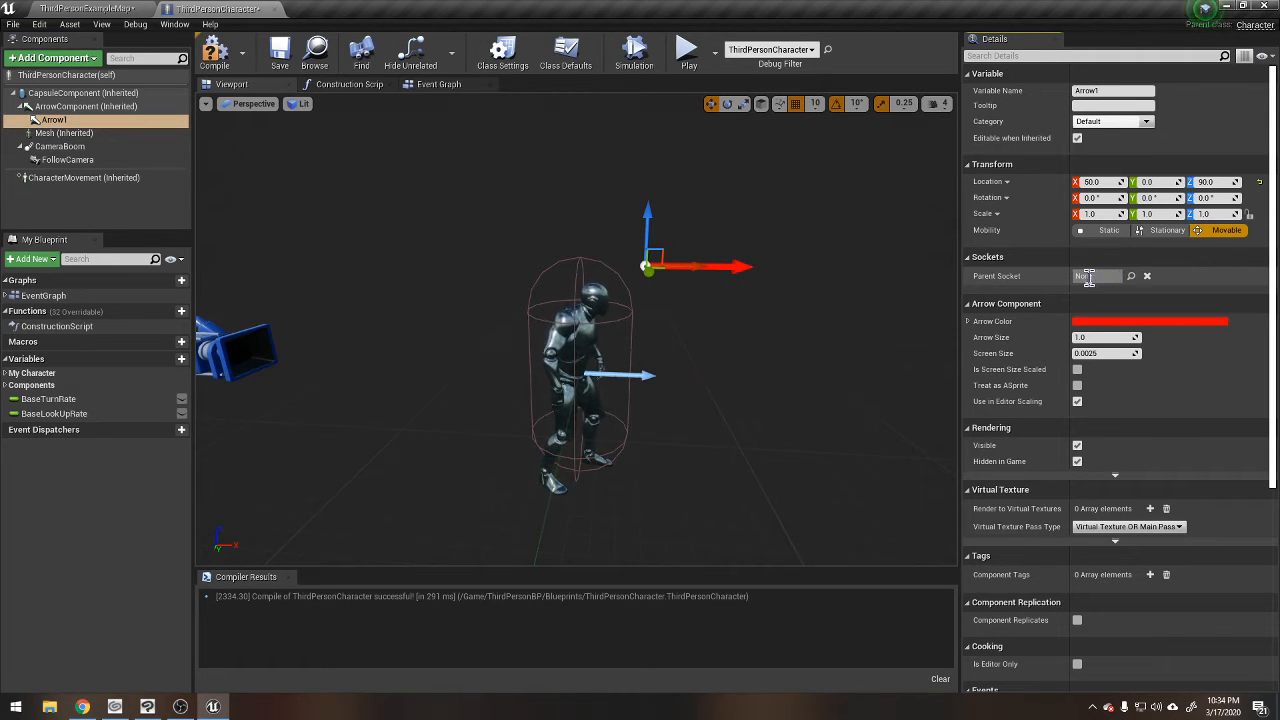
click(214, 52)
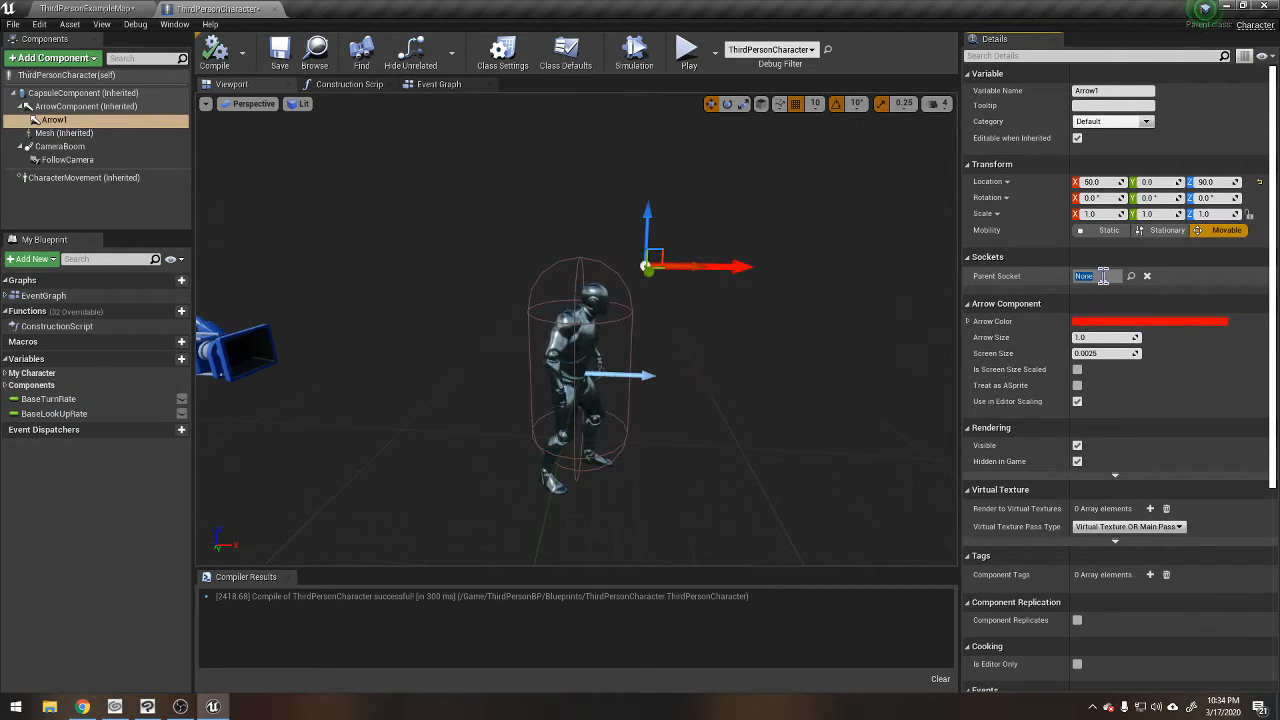
right_drag(843, 368, 843, 368)
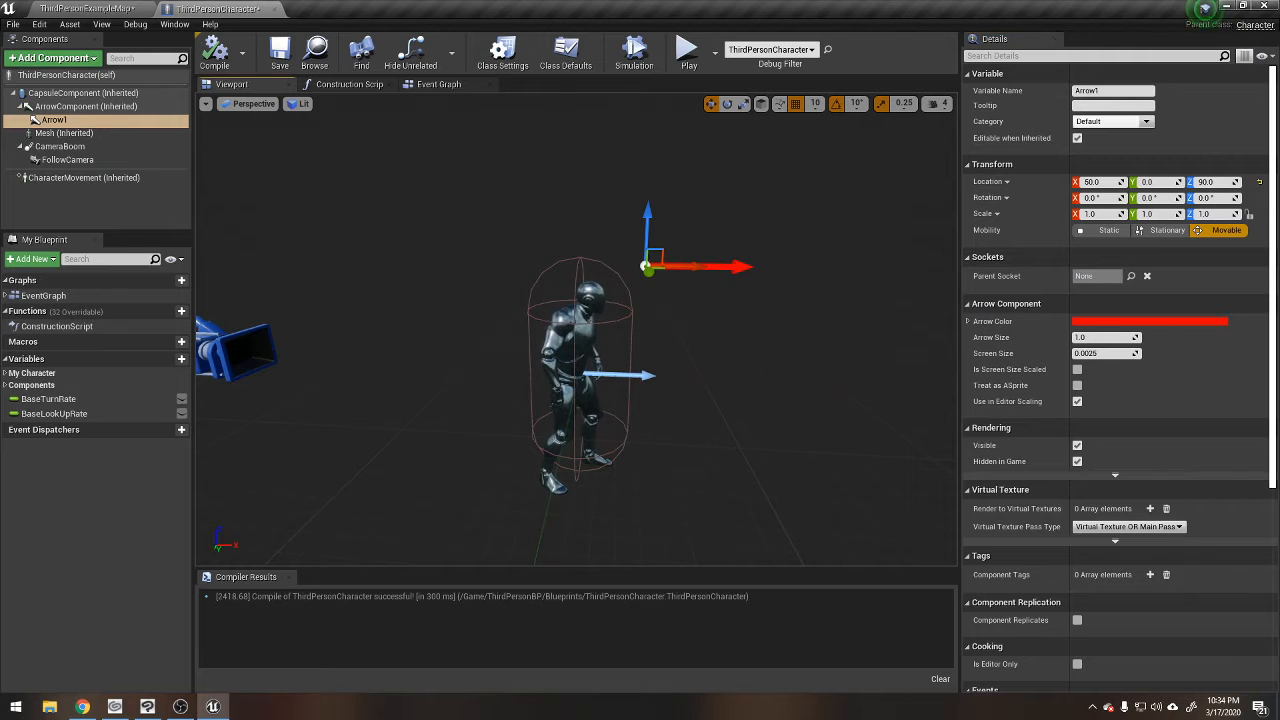
Reparent Arrow1 from ArrowComponent to the character's Mesh component and keep Arrow1 selected.
click(62, 124)
drag(62, 127, 64, 136)
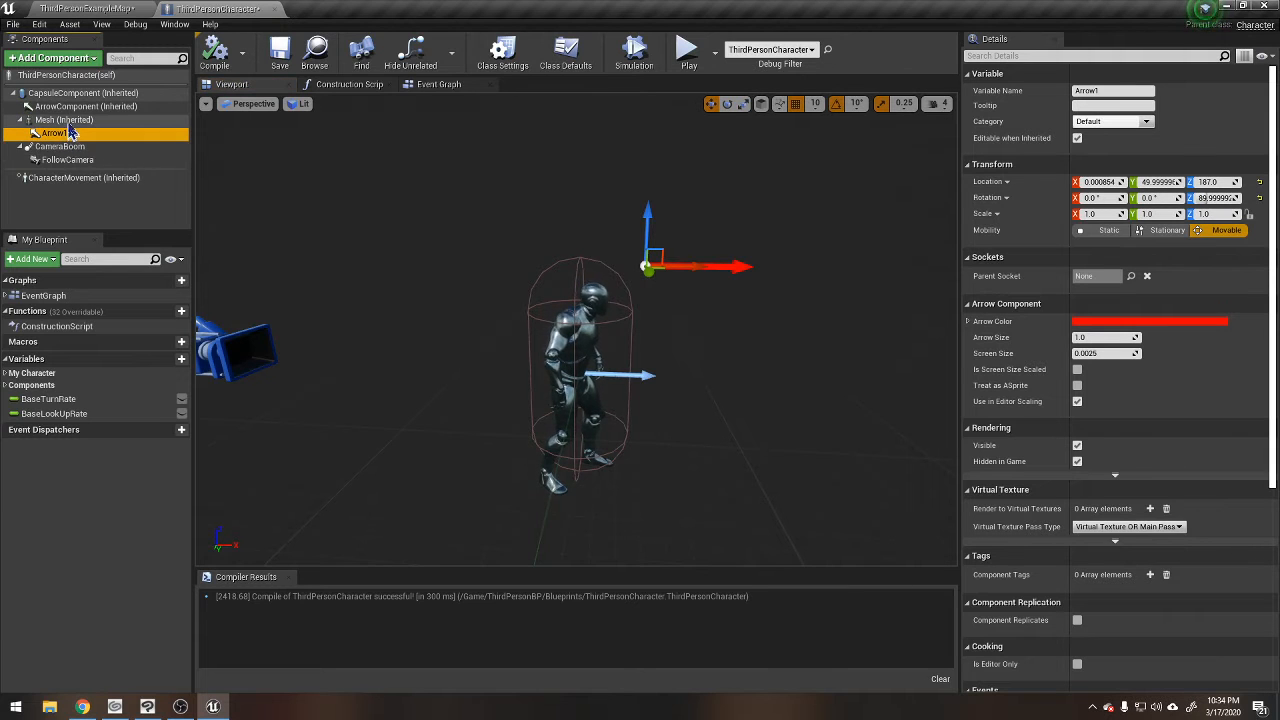
click(67, 125)
click(56, 133)
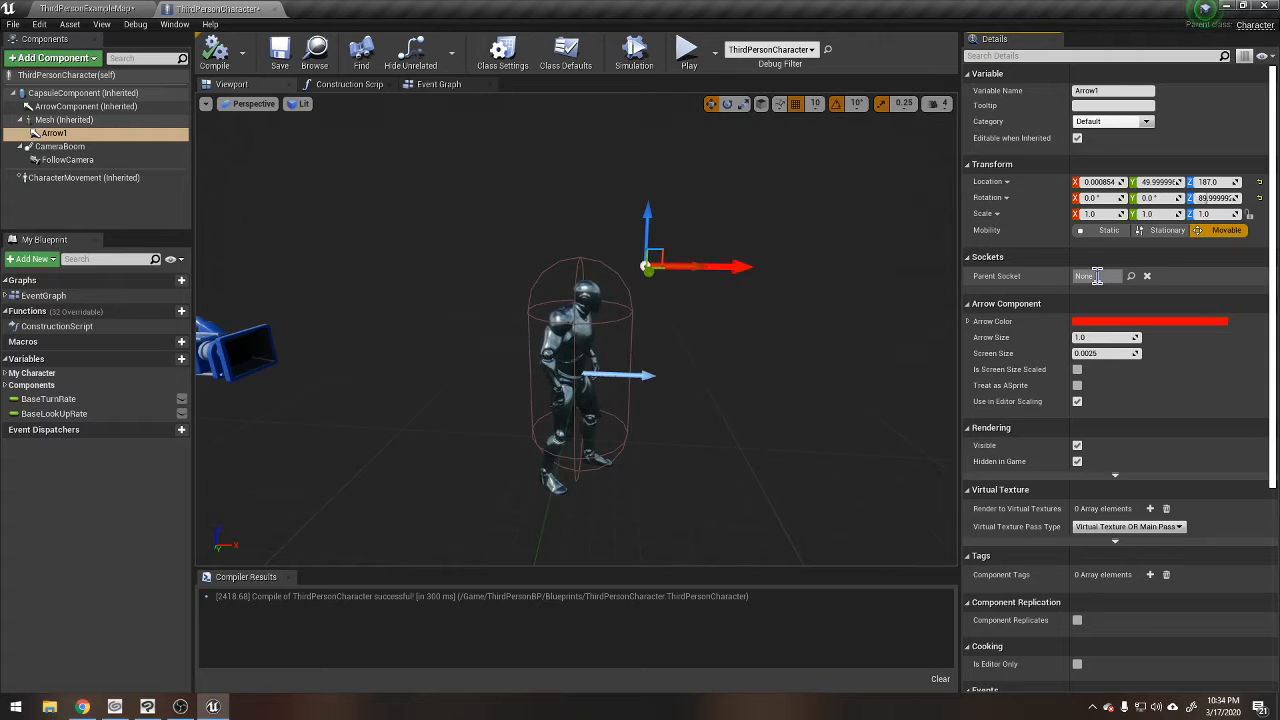
click(55, 133)
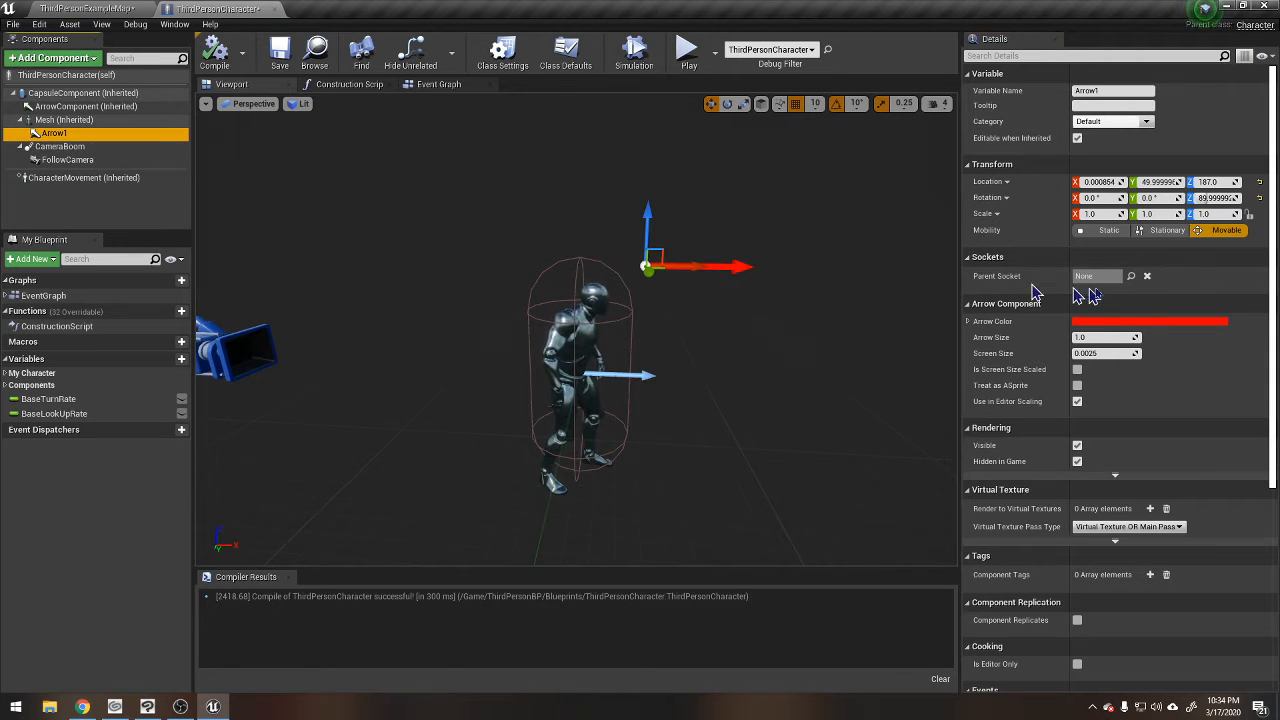
Attach Arrow1 to the character's left hand by setting its Parent Socket to the hand_l bone.
click(1130, 279)
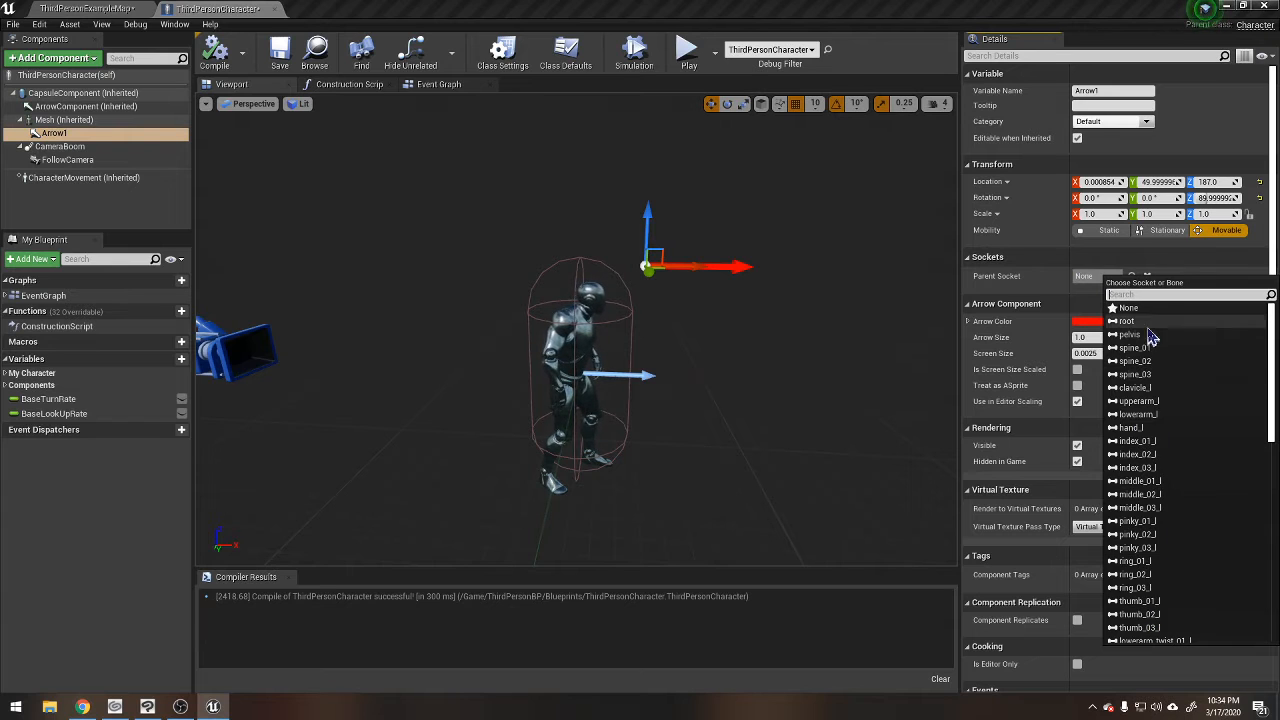
scroll(1151, 526, down, 1)
scroll(1151, 523, down, 1)
scroll(1156, 505, up, 1)
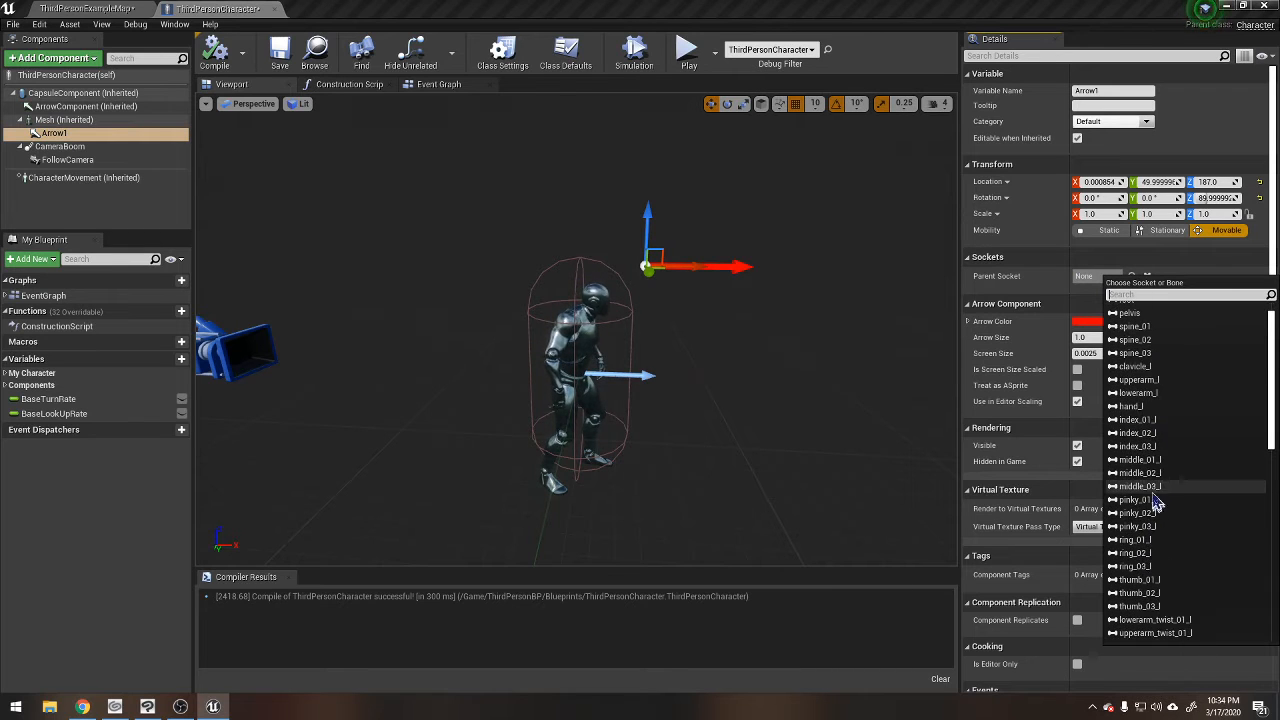
click(1140, 407)
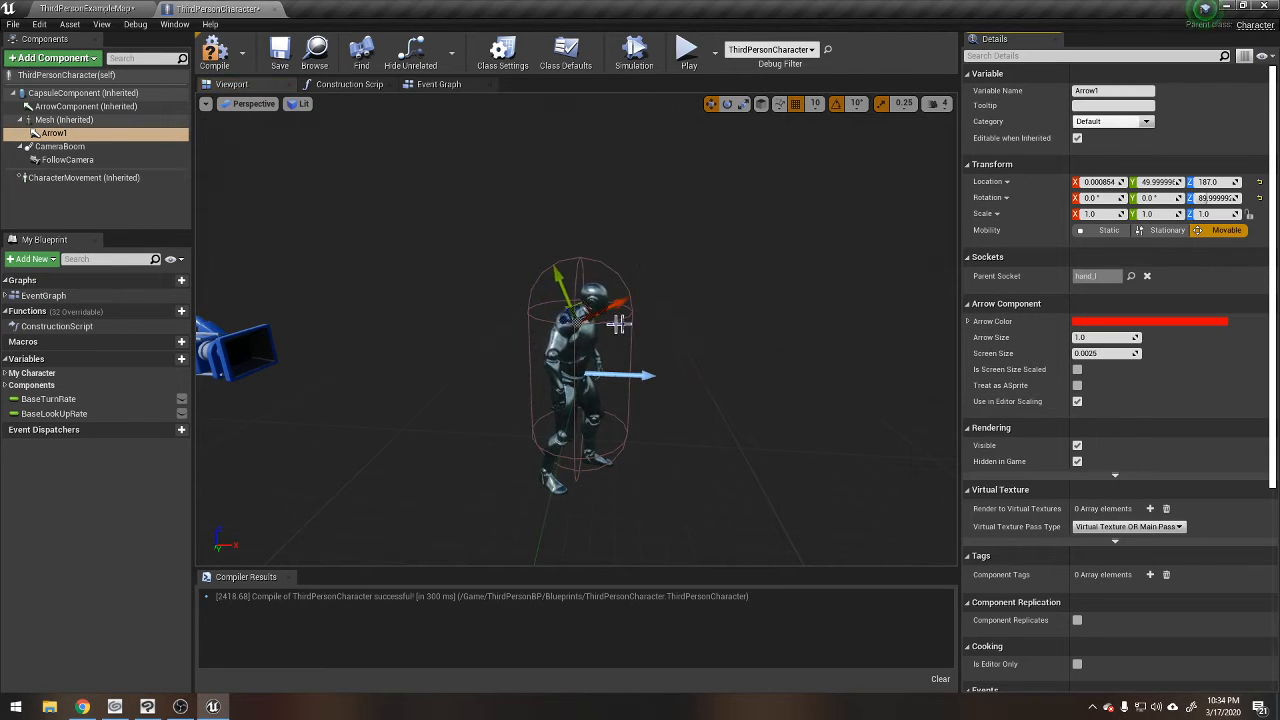
View the hand-attached arrow and the character from the front, and compile the blueprint.
drag(757, 352, 757, 320)
key(d)
right_drag(757, 320, 700, 337)
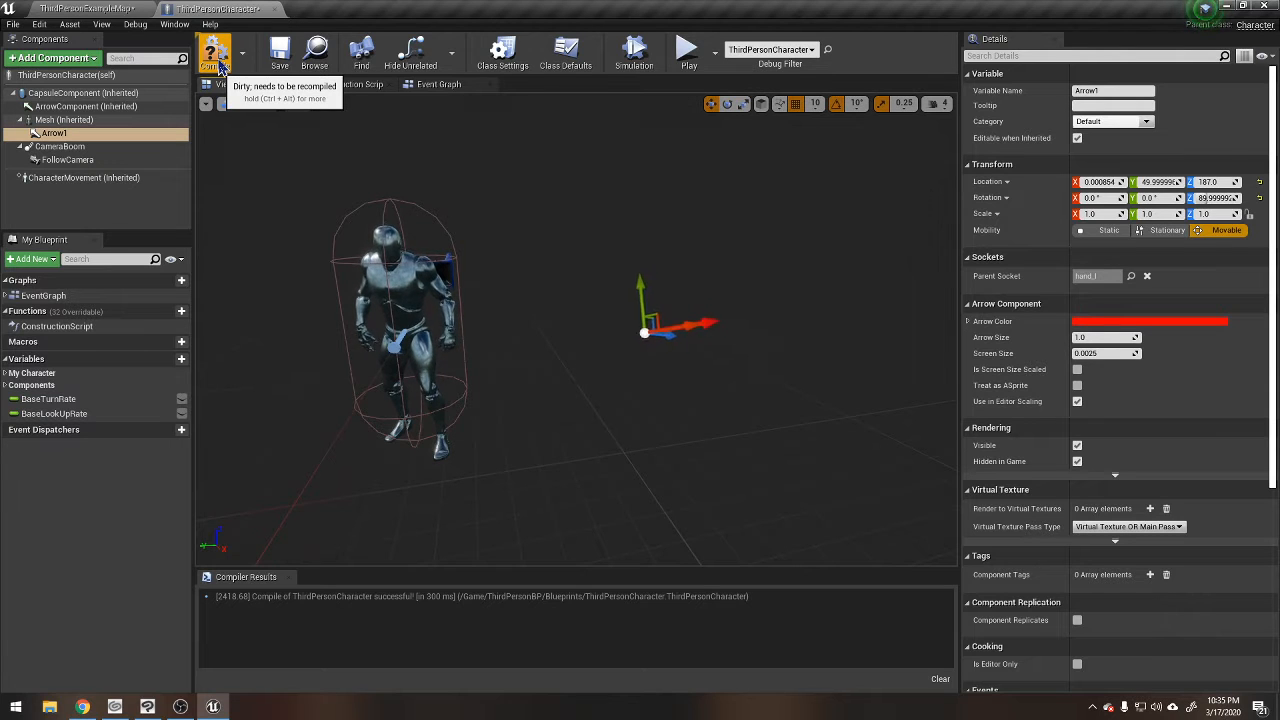
click(216, 58)
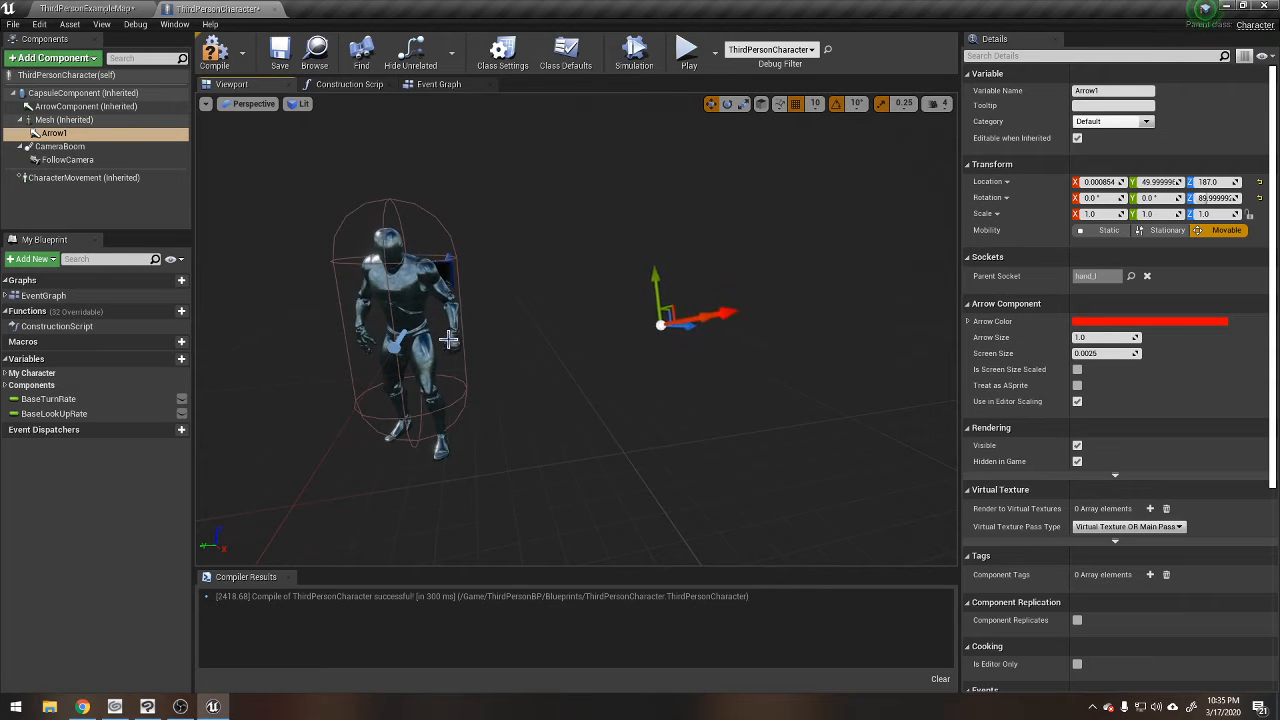
right_drag(680, 386, 620, 398)
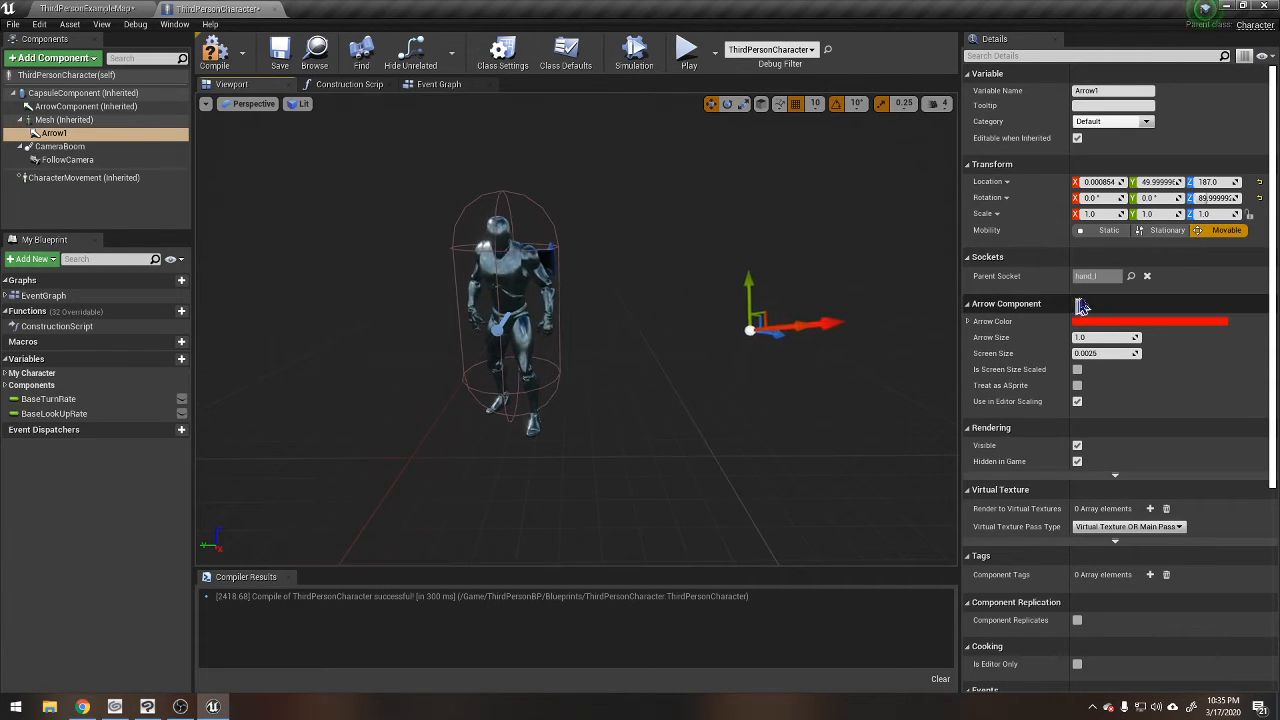
key(Return)
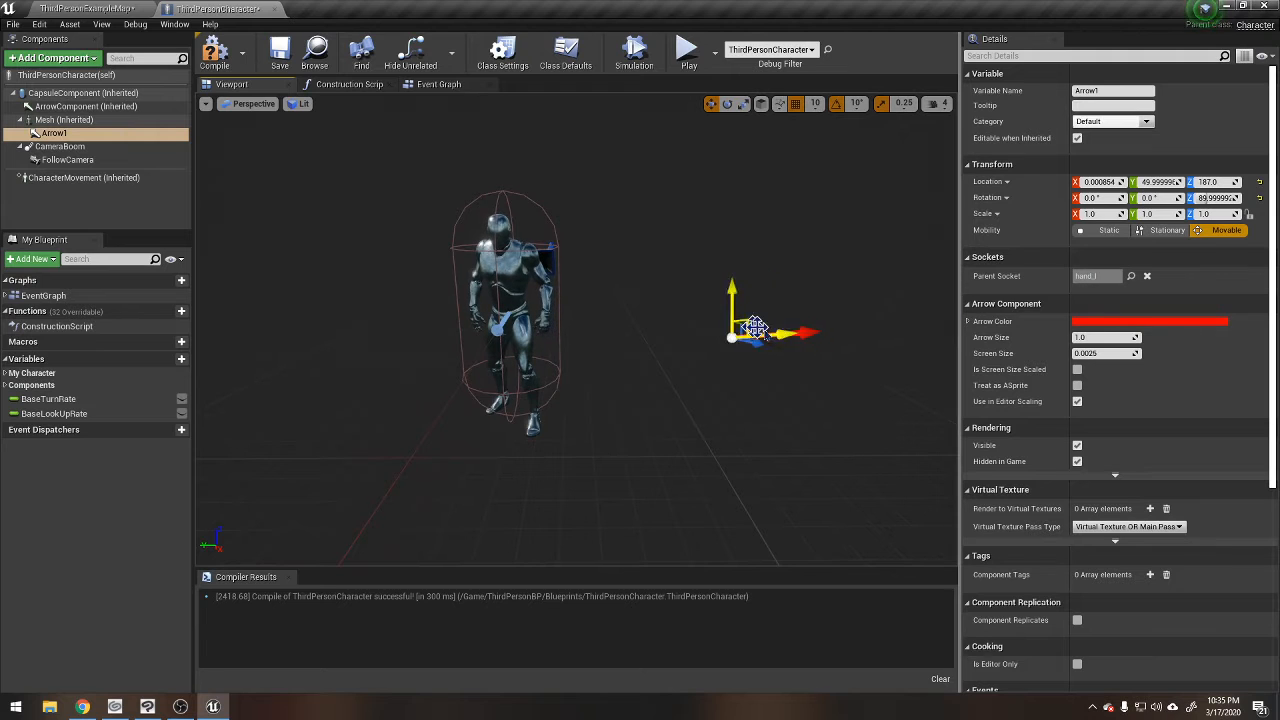
click(214, 52)
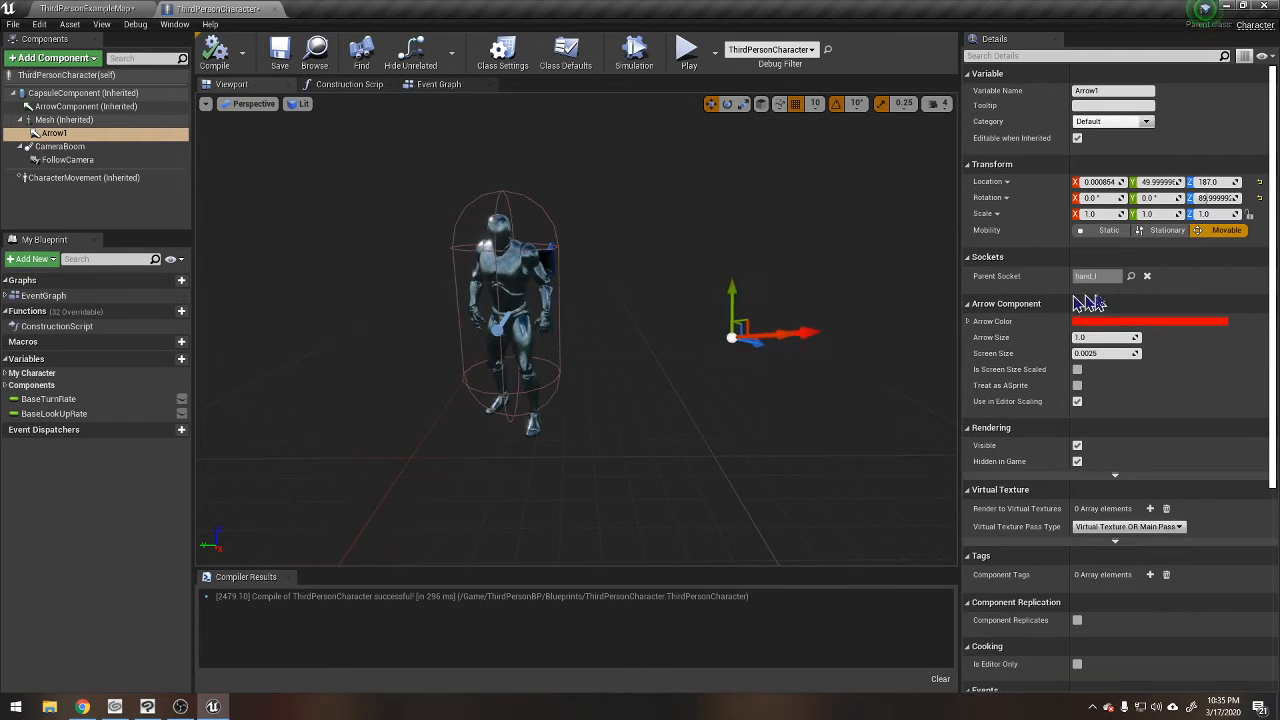
Clear Arrow1's Parent Socket and set its Arrow Color to white.
click(1146, 278)
mouse_move(700, 330)
right_down()
mouse_move(850, 330)
mouse_move(650, 360)
mouse_move(755, 330)
mouse_move(685, 350)
right_up()
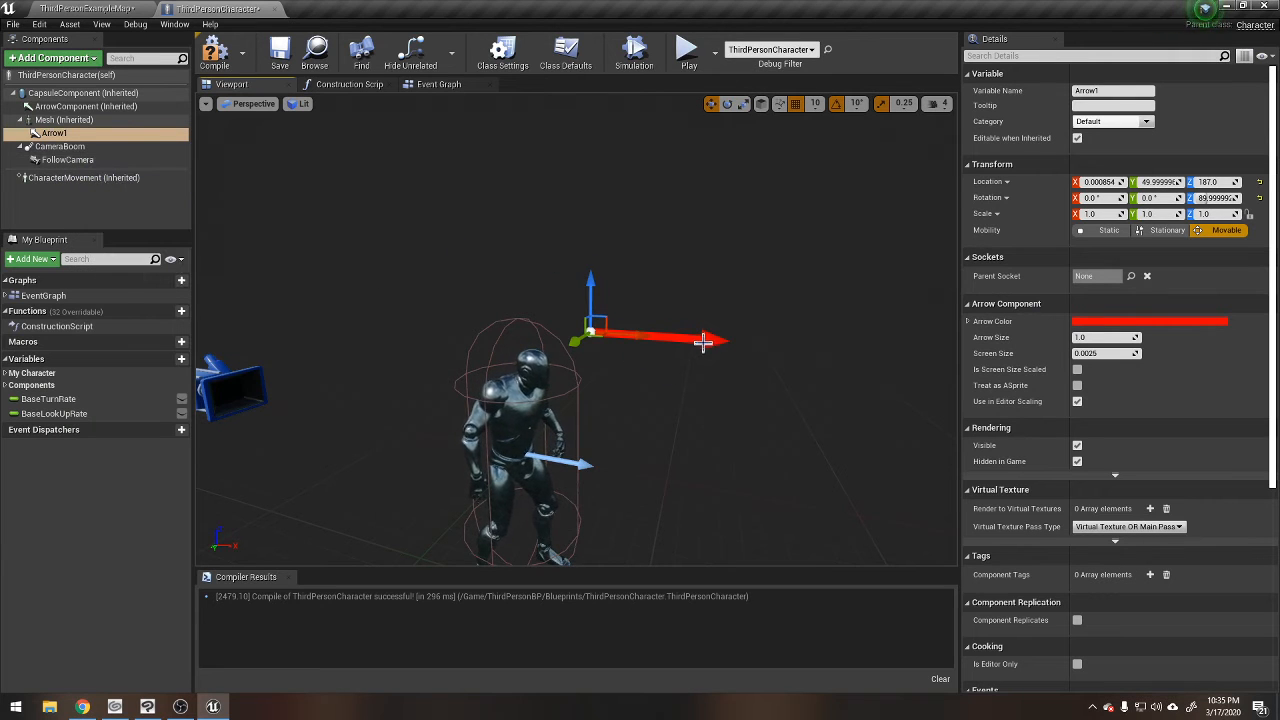
click(1142, 322)
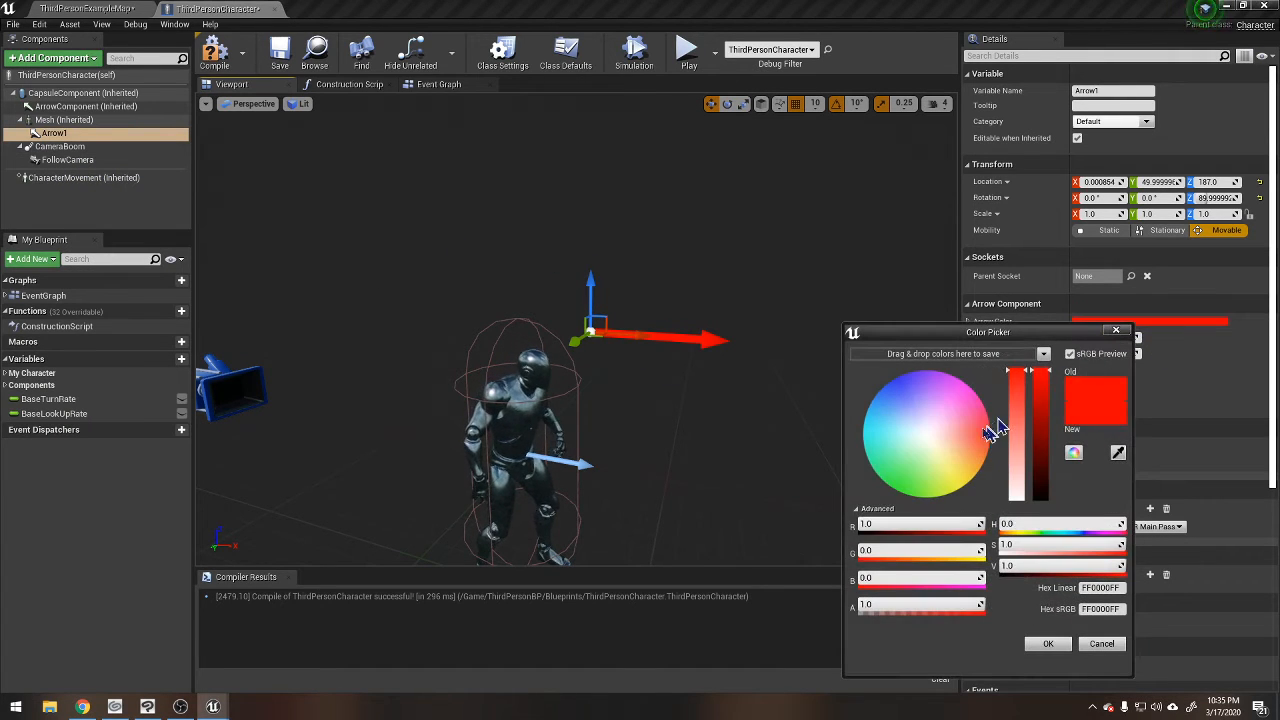
click(958, 428)
drag(953, 429, 927, 434)
click(1049, 644)
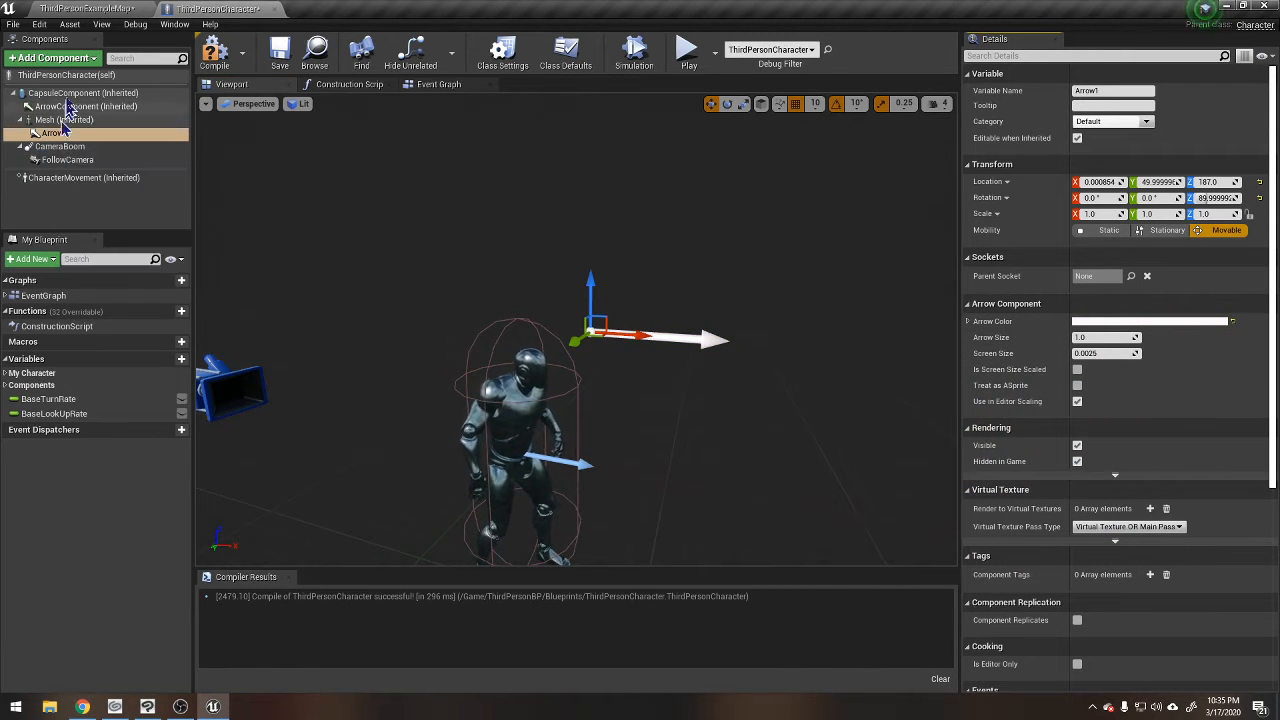
Add a Particle System component under Arrow1 with its default name, and check its place in the hierarchy beneath the Mesh.
click(68, 60)
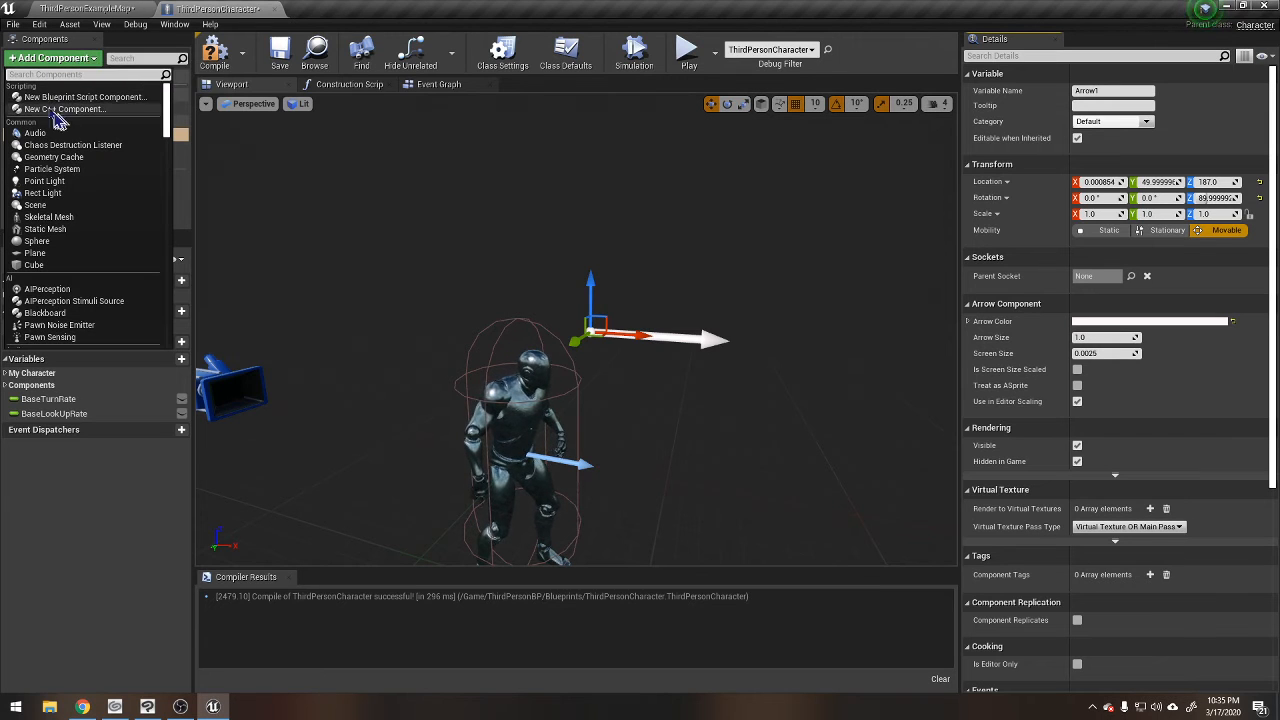
text(pat)
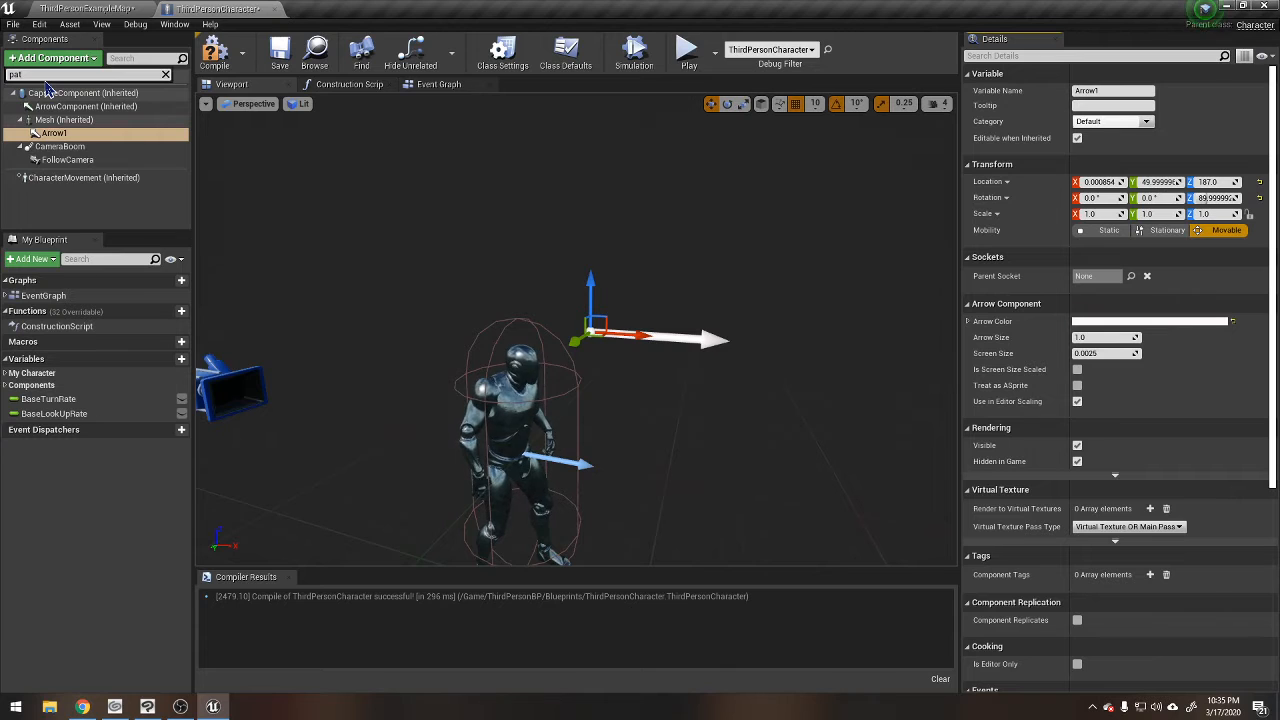
key(BackSpace)
text(rt)
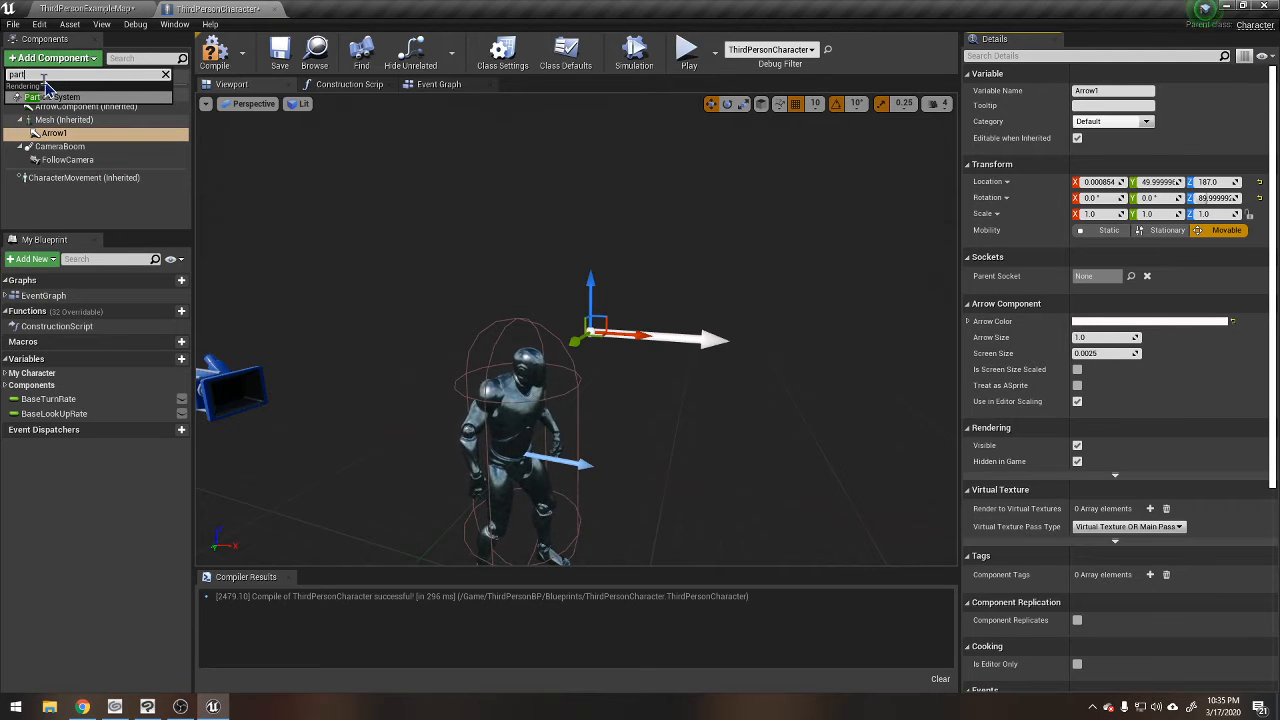
click(52, 97)
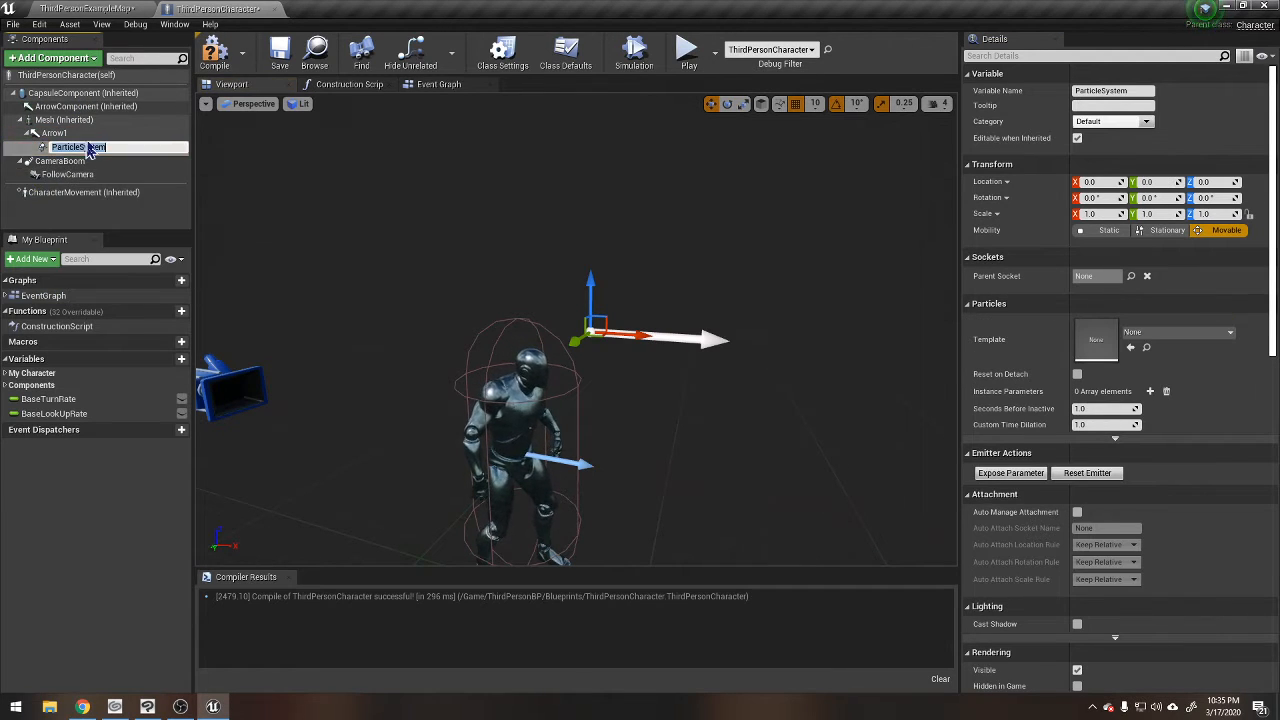
click(68, 160)
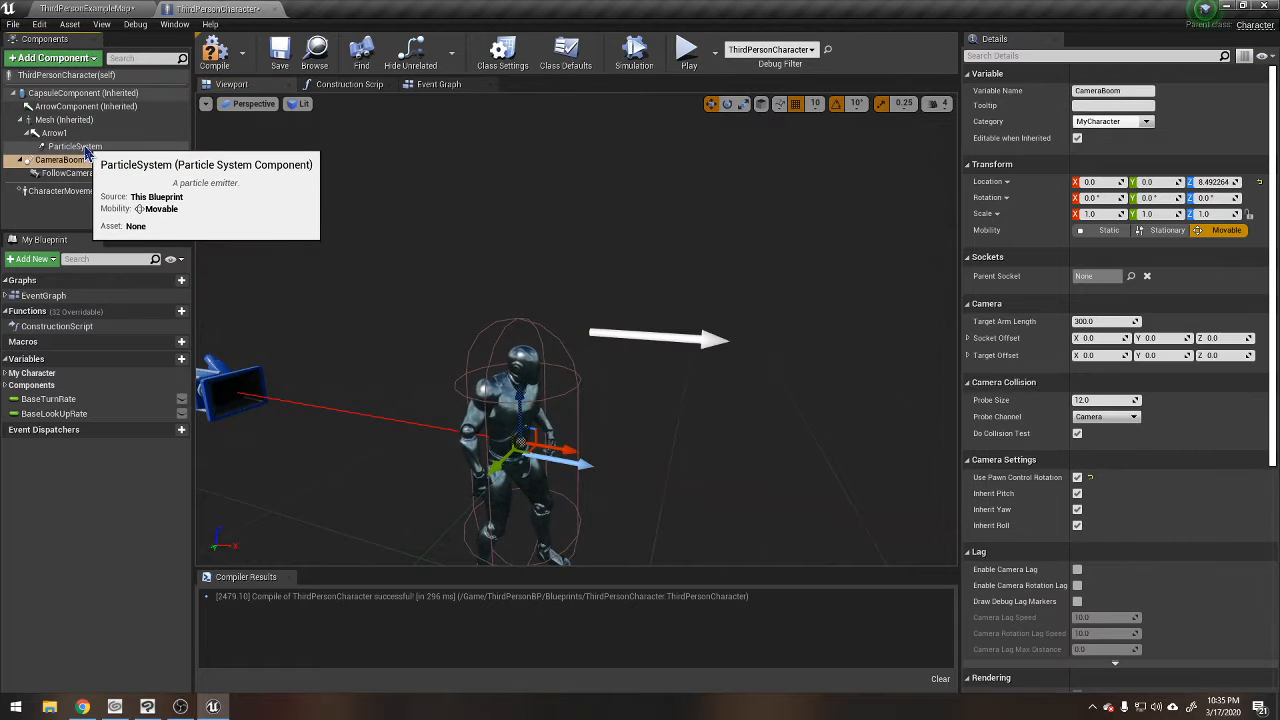
click(84, 148)
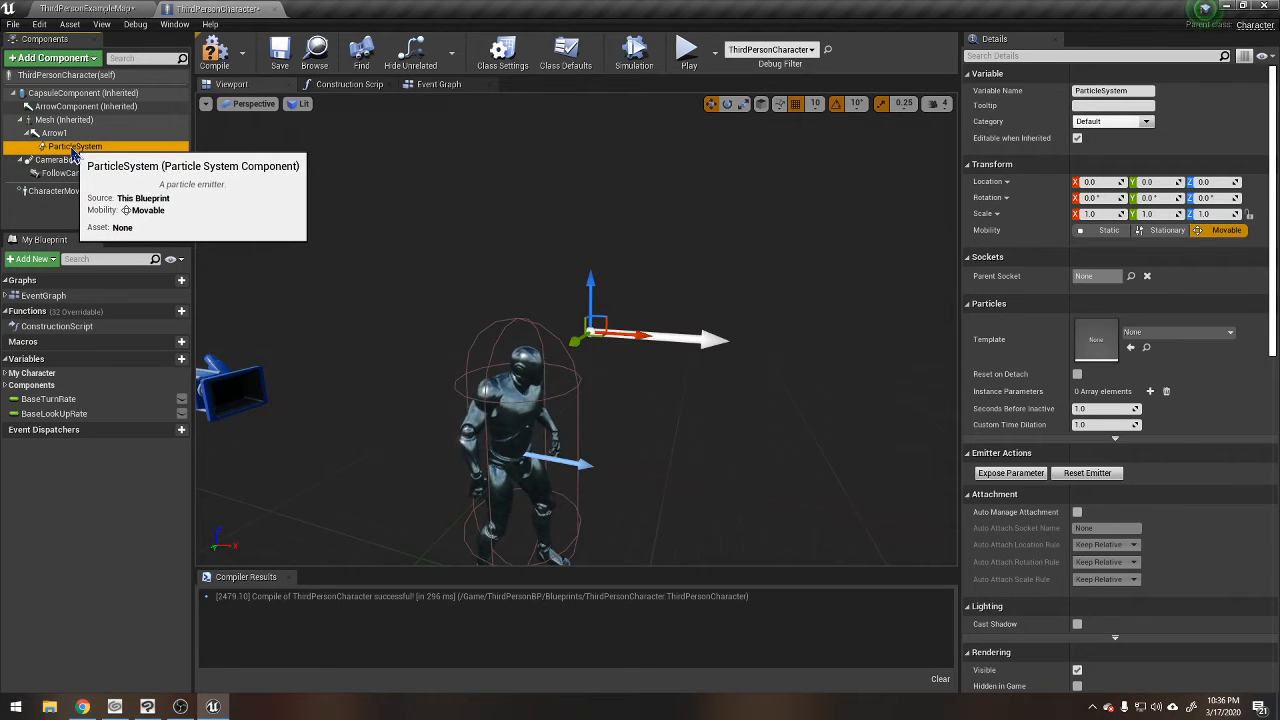
click(62, 119)
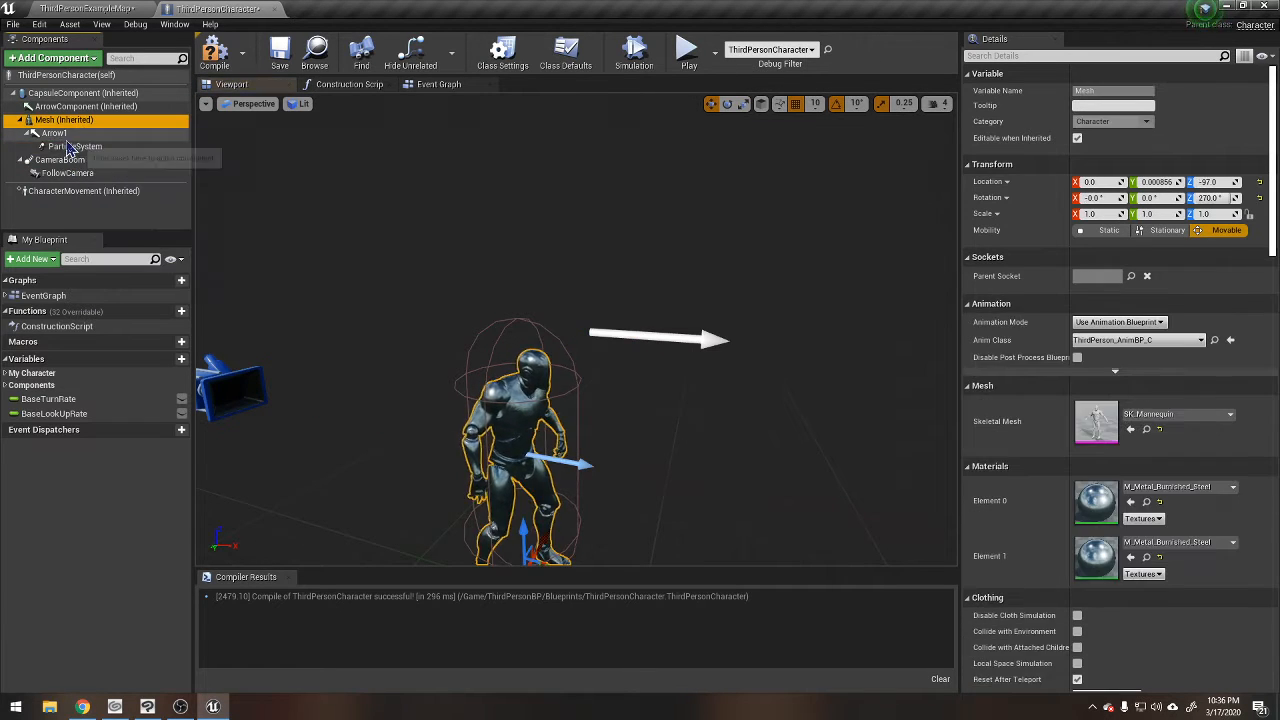
Reparent the ParticleSystem component directly under the Mesh, keeping its default name, and compile the blueprint.
click(68, 148)
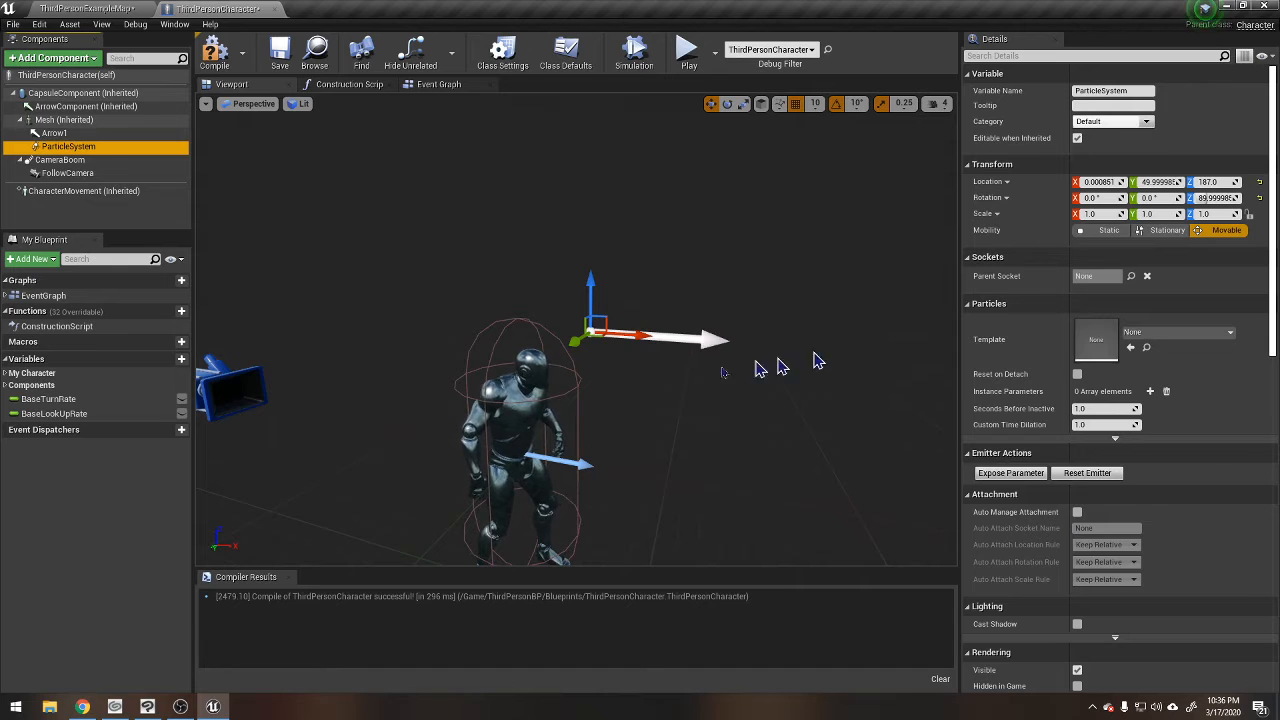
click(62, 148)
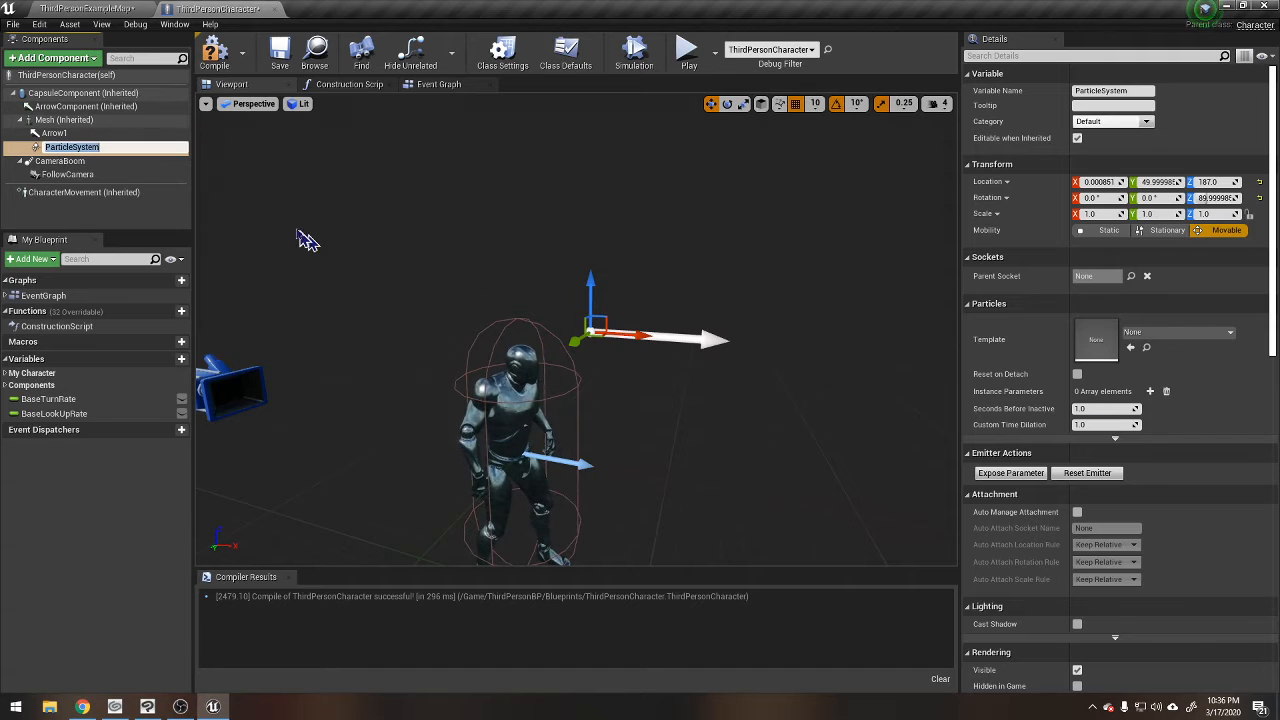
click(86, 161)
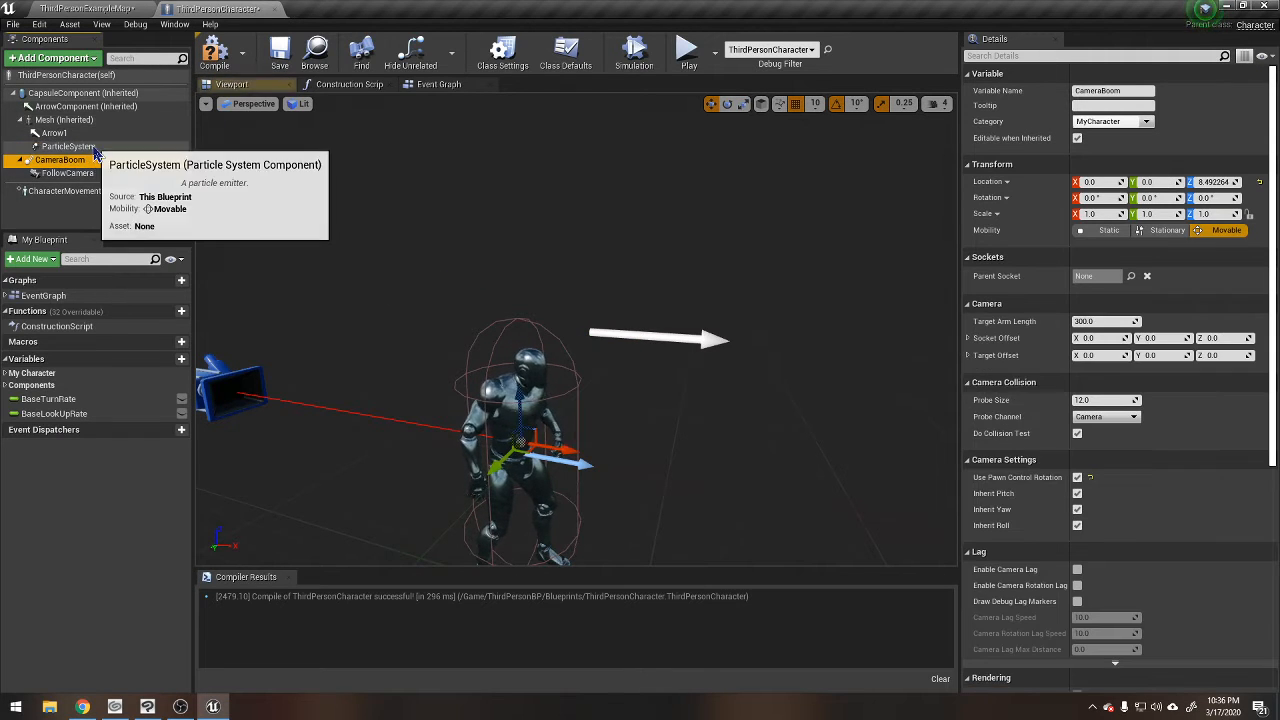
click(96, 147)
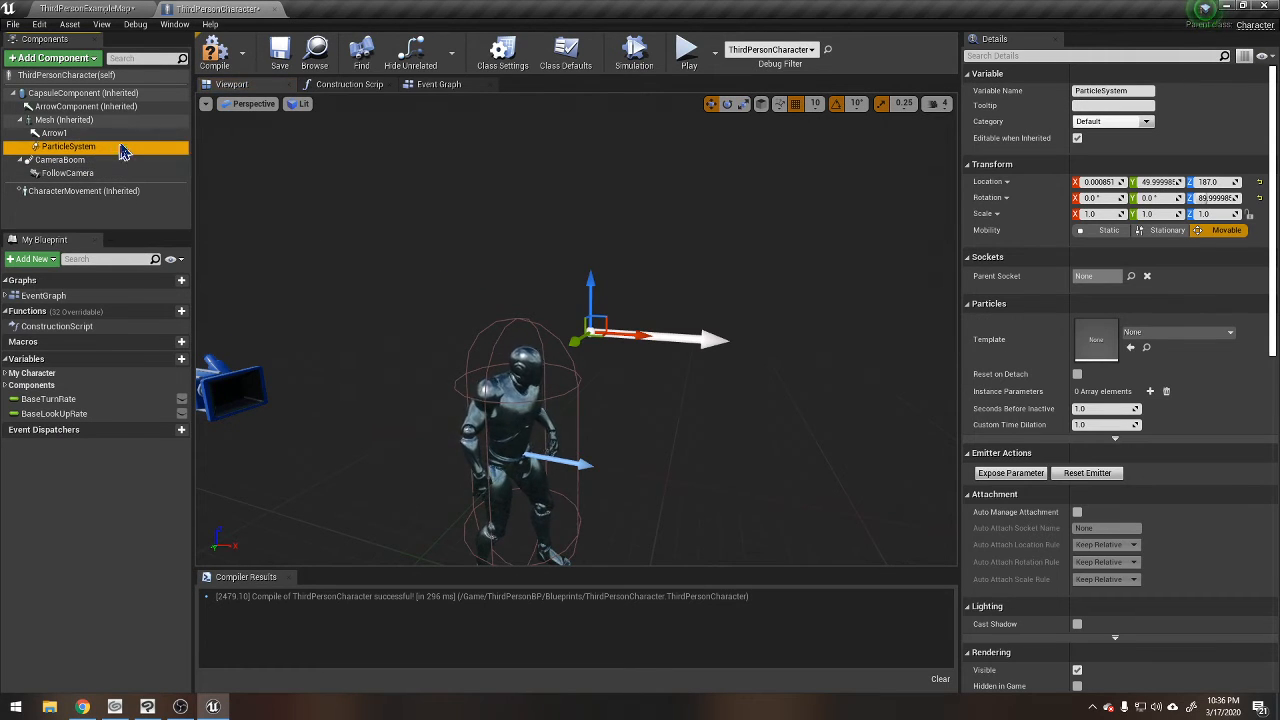
click(212, 50)
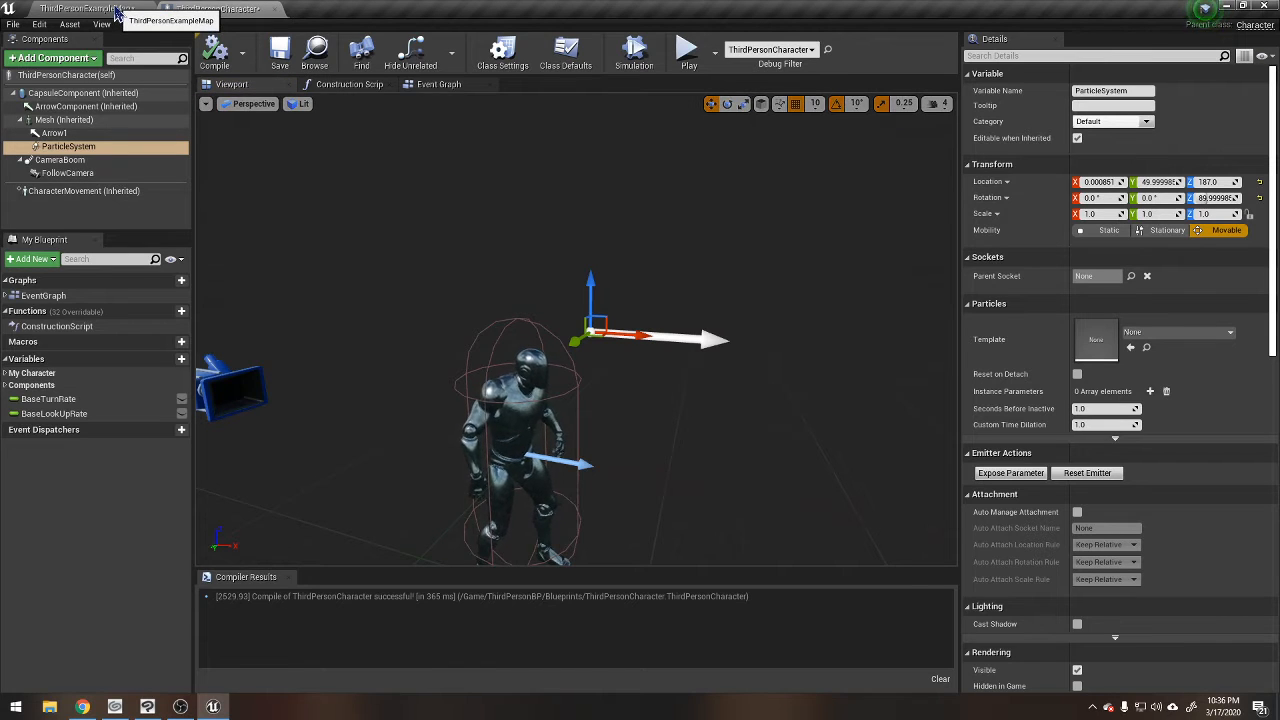
Assign P_Fire from the StarterContent Particles folder as the ParticleSystem component's template.
click(115, 9)
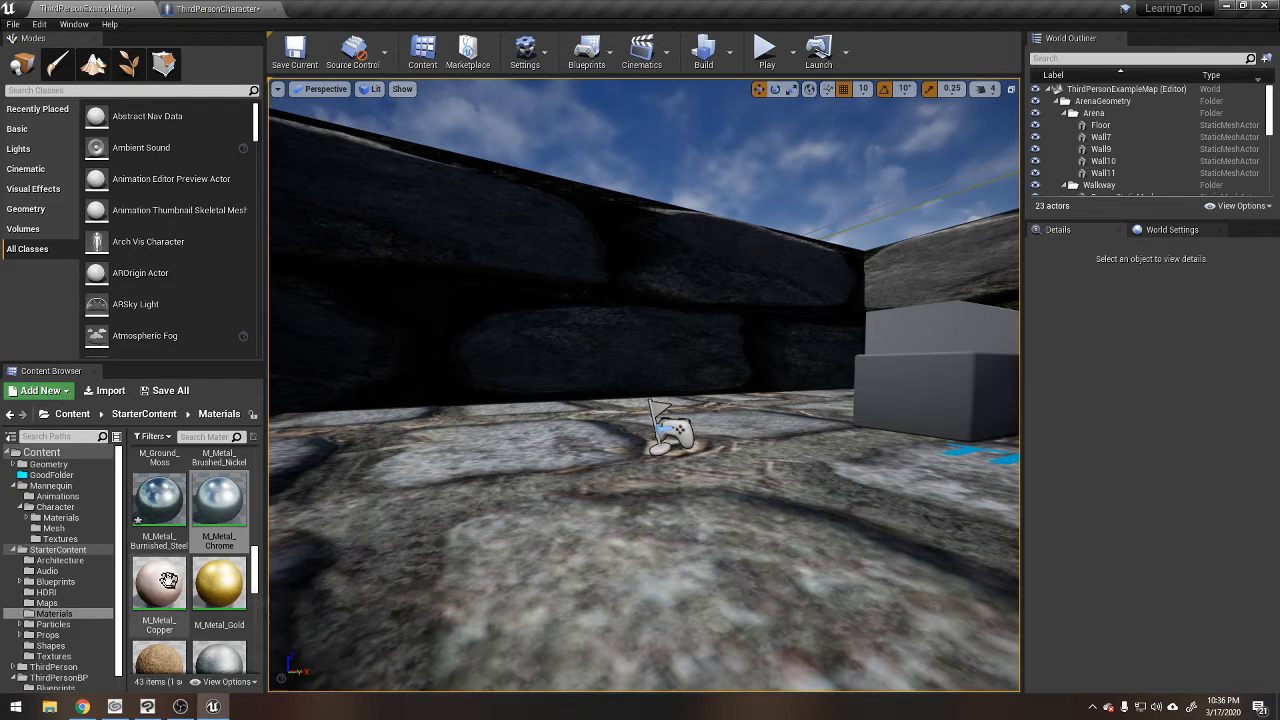
click(64, 551)
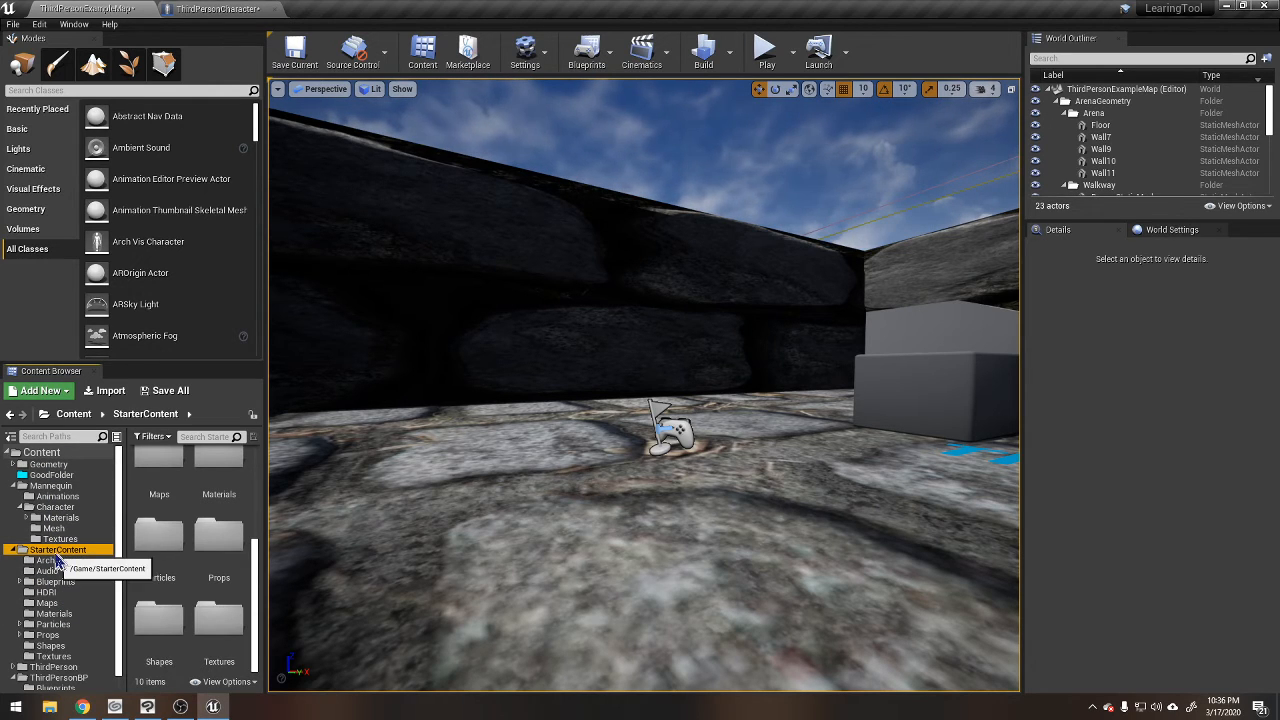
click(14, 550)
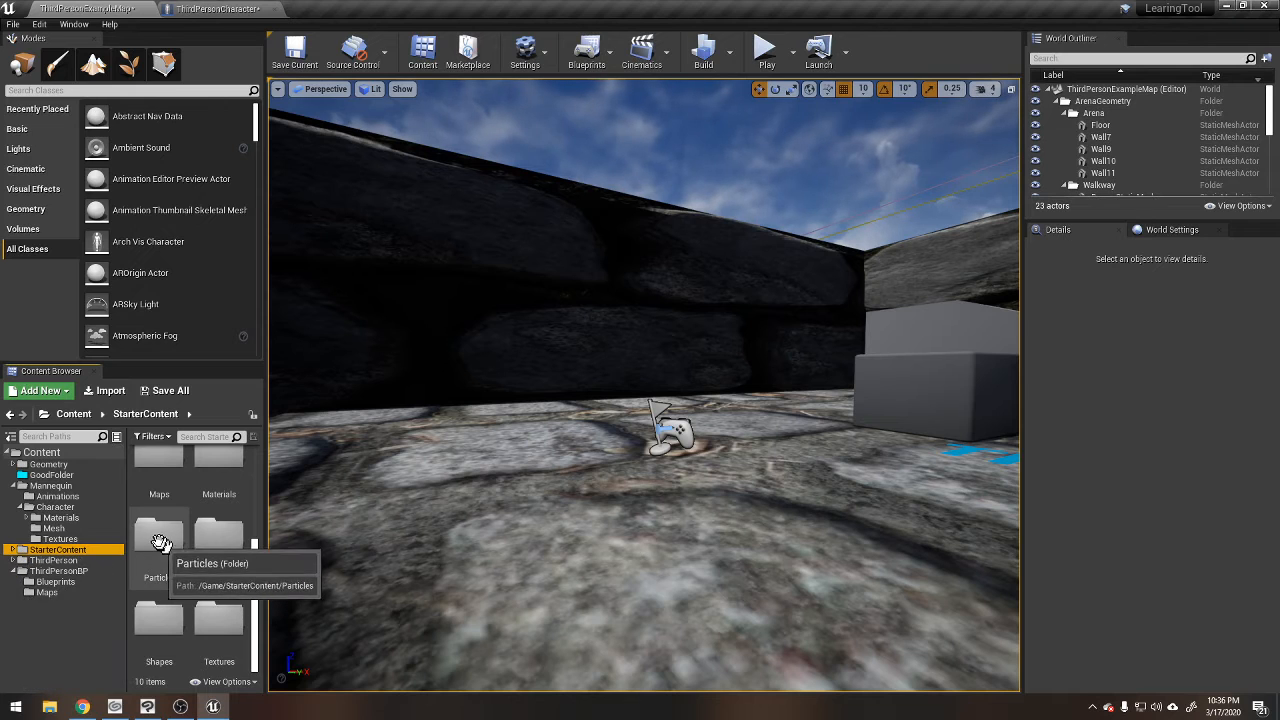
double_click(160, 540)
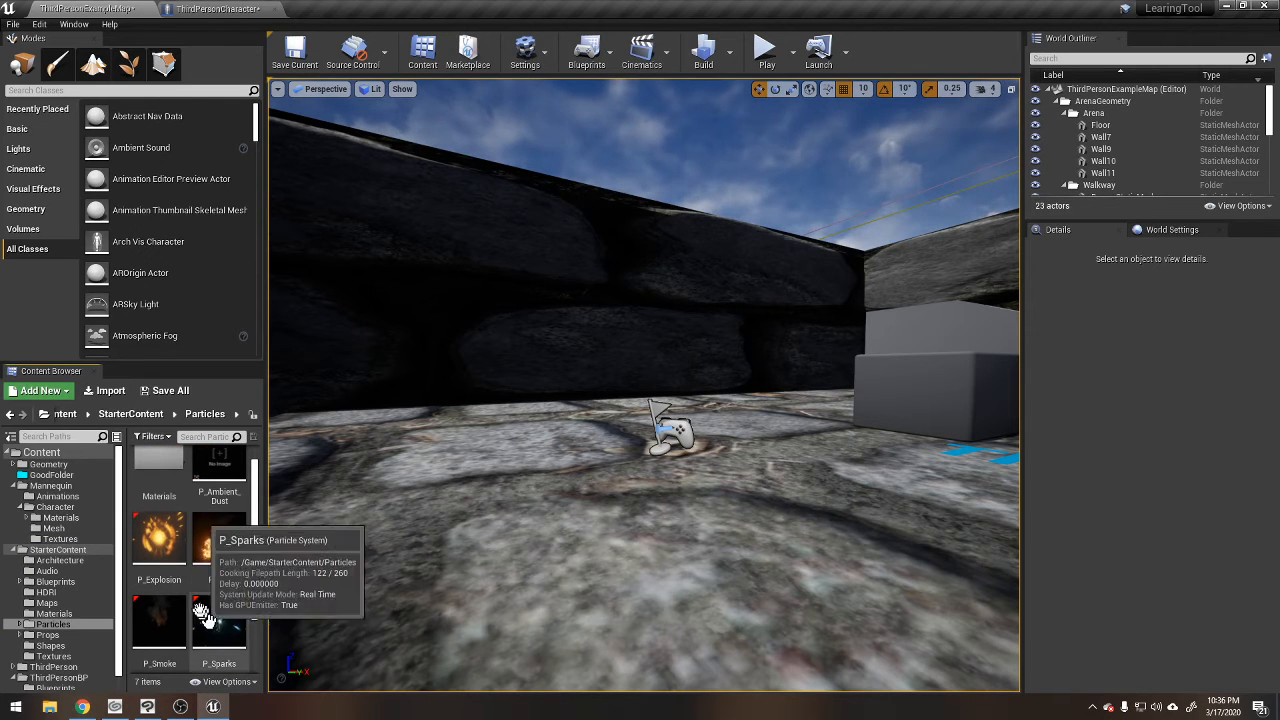
scroll(203, 612, down, 2)
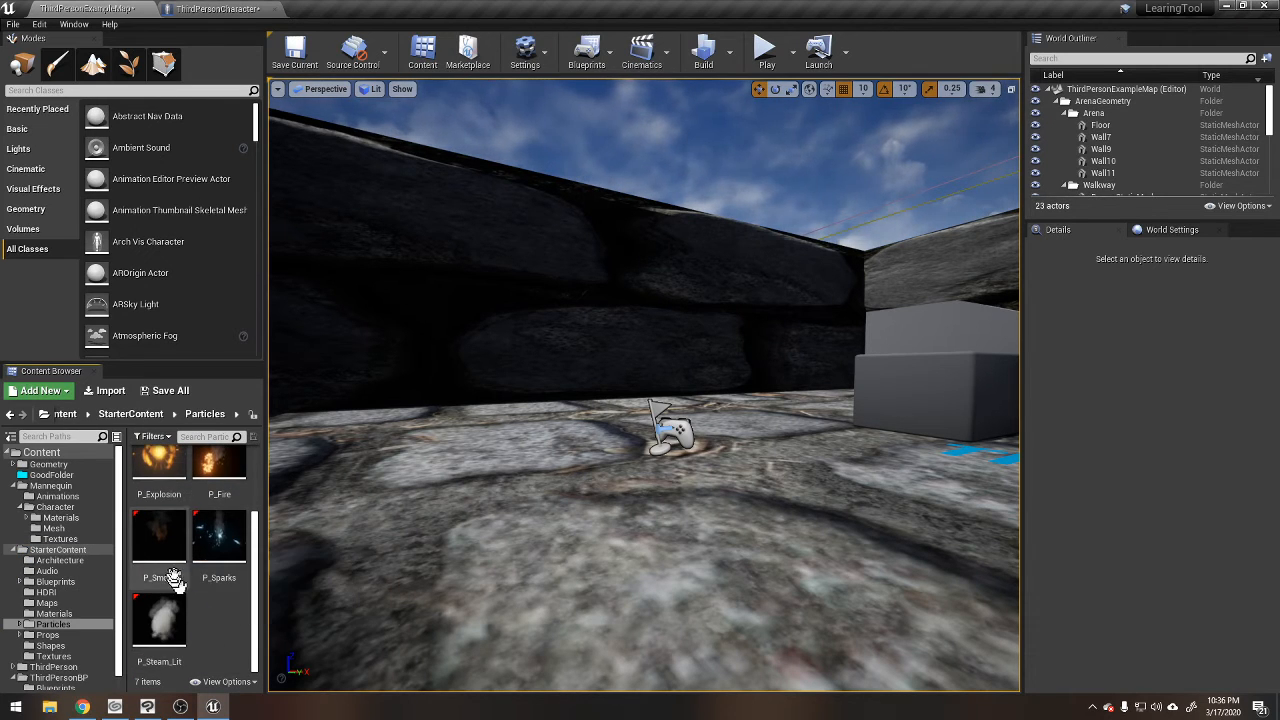
scroll(180, 585, up, 2)
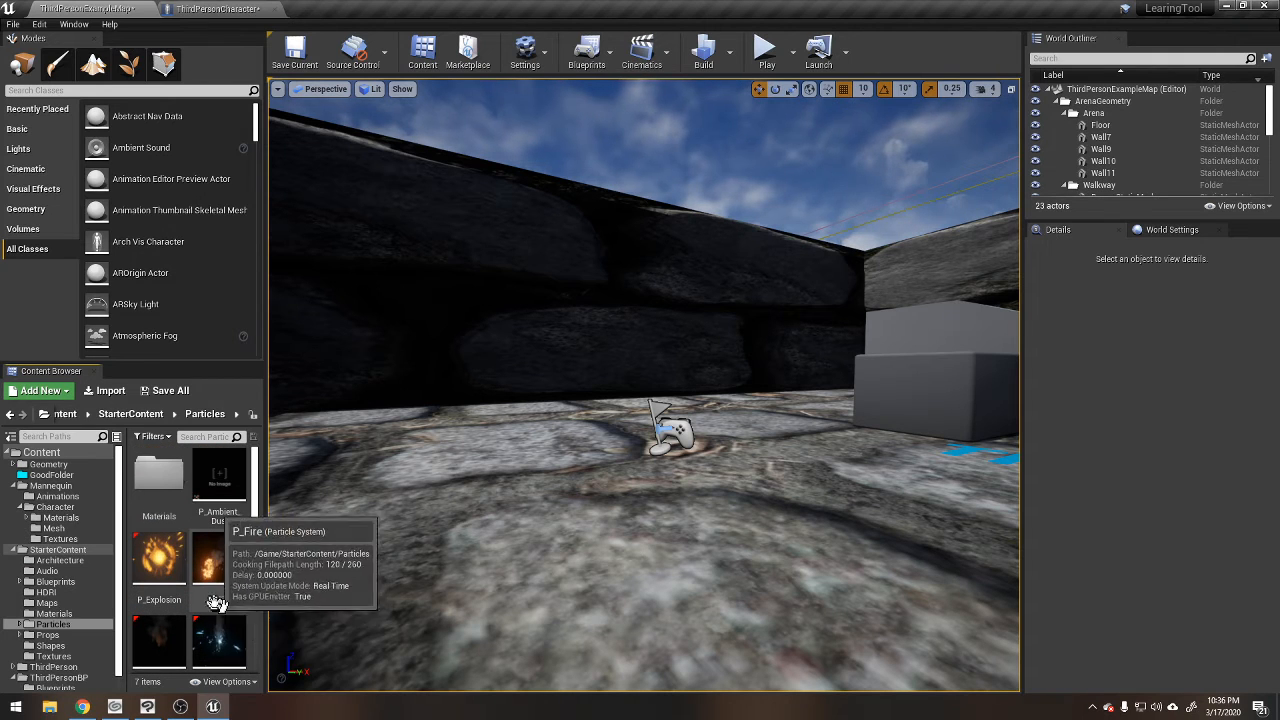
click(217, 600)
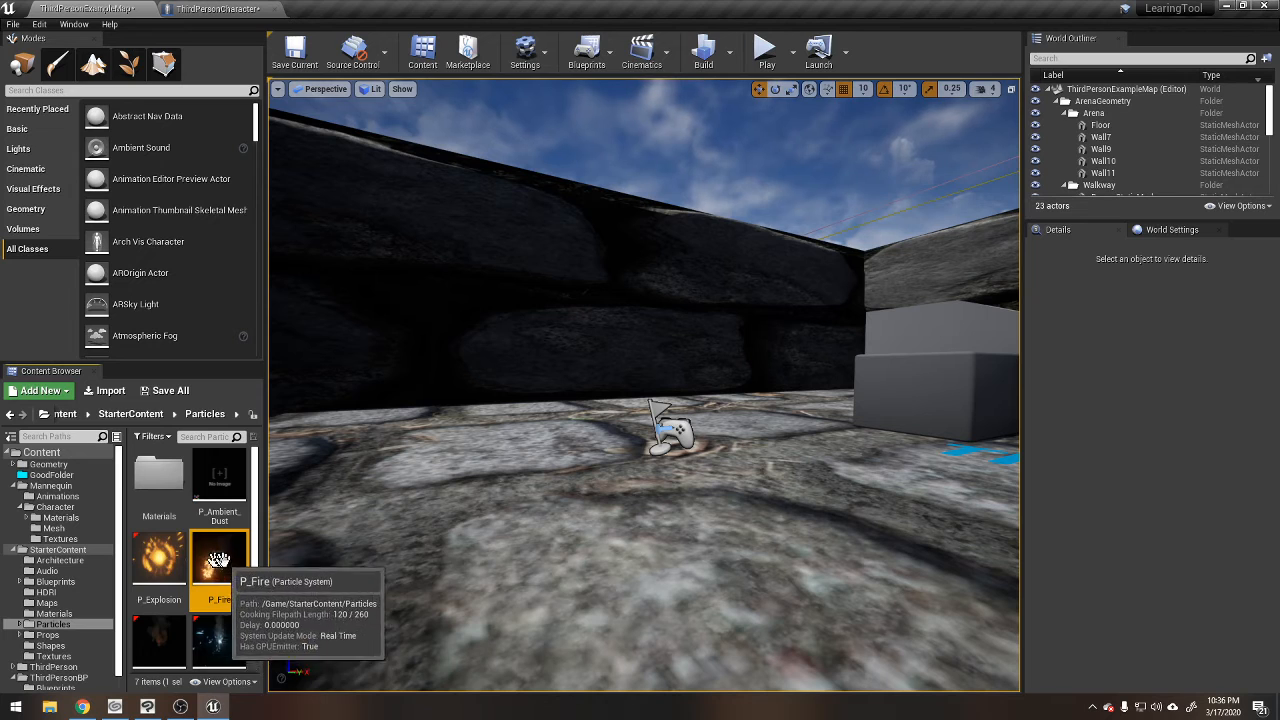
key(Up)
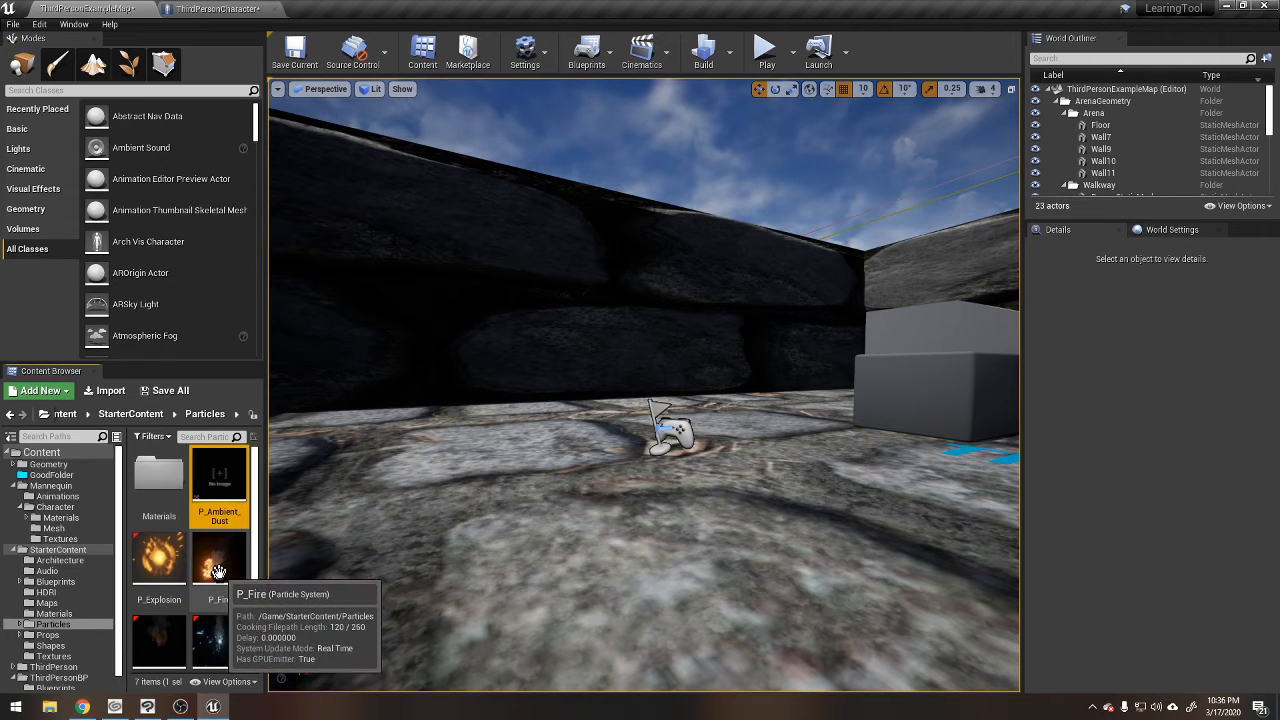
click(218, 571)
click(236, 12)
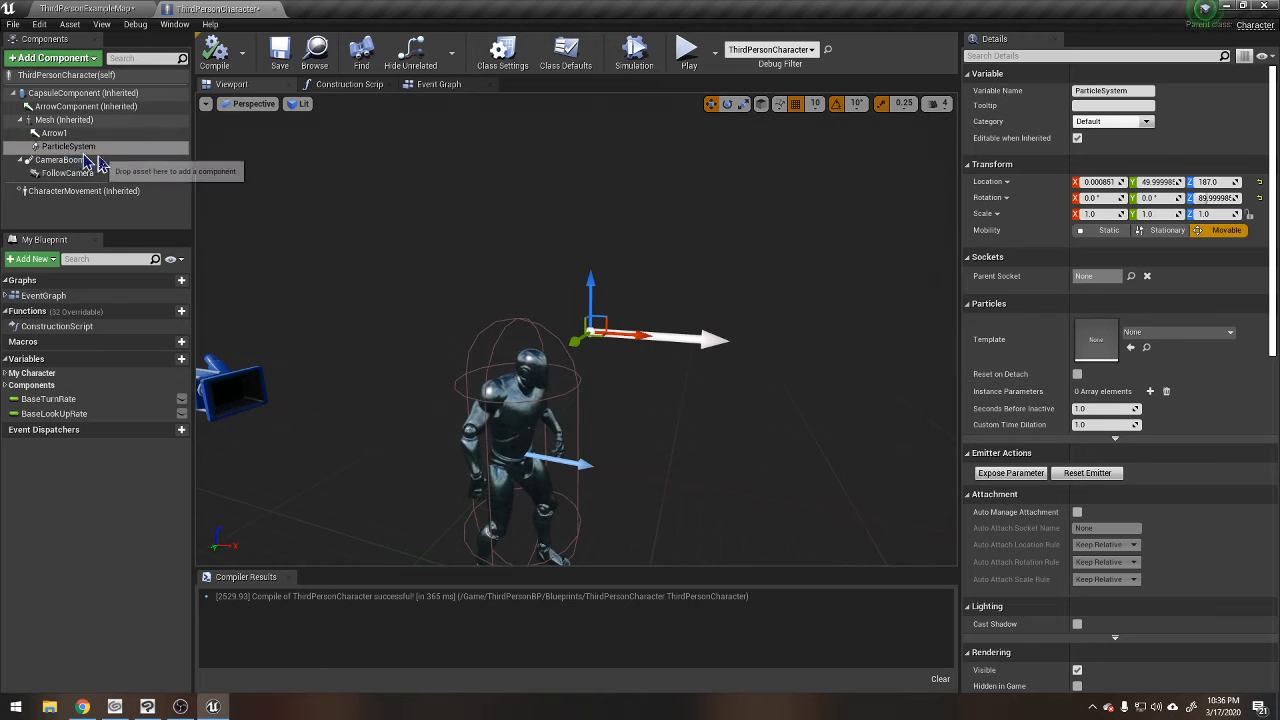
click(1131, 348)
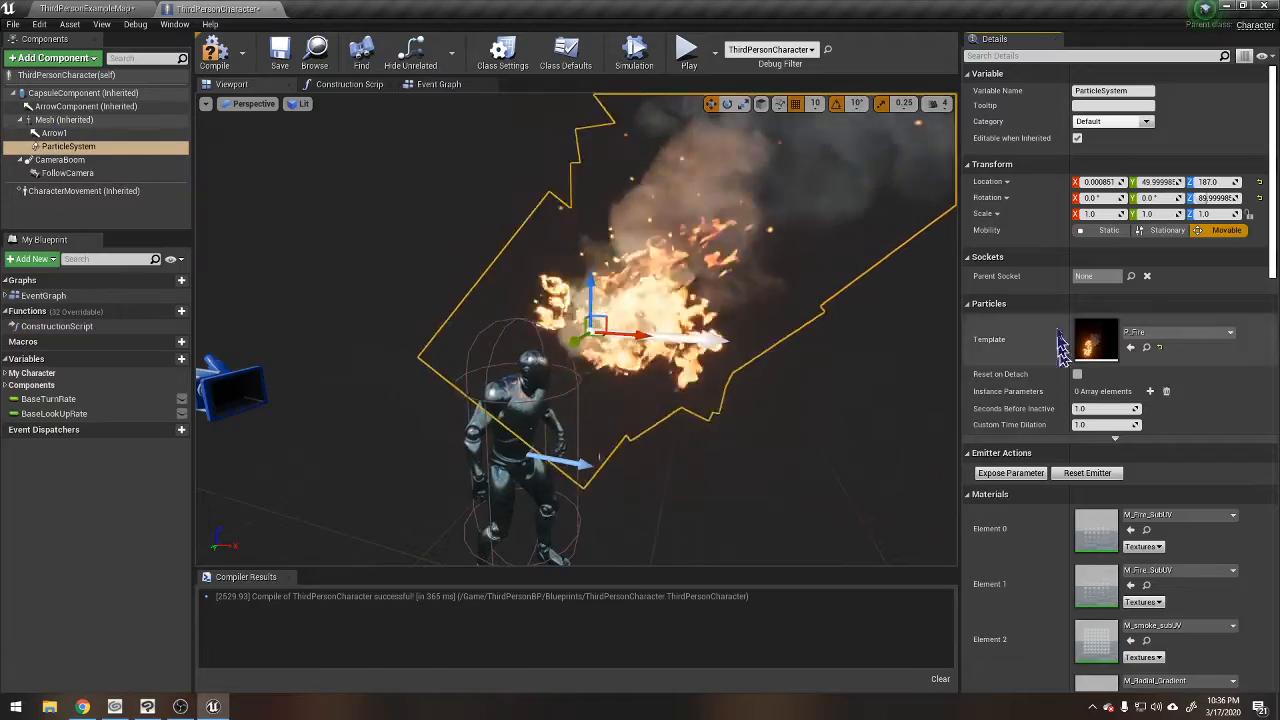
Attach the fire particle system to the character's head by setting its Parent Socket to the head bone.
click(1115, 276)
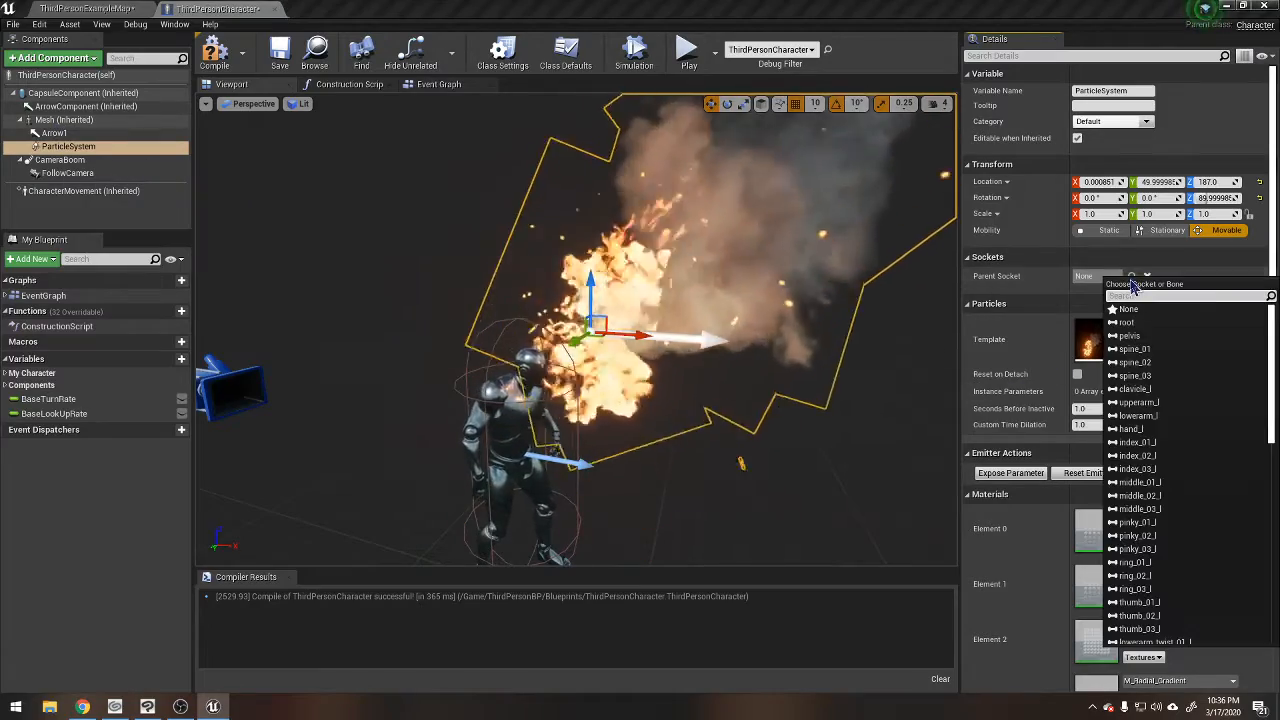
text(hand)
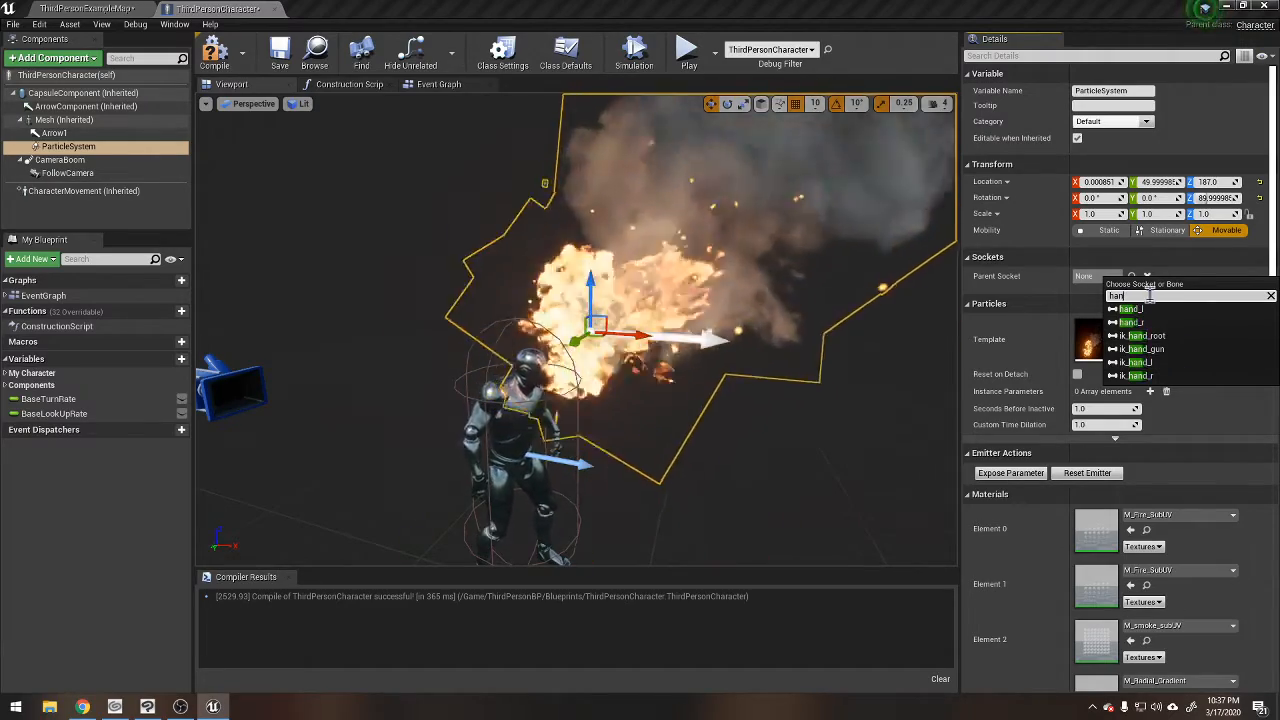
key(BackSpace)
key(BackSpace)
text(ead)
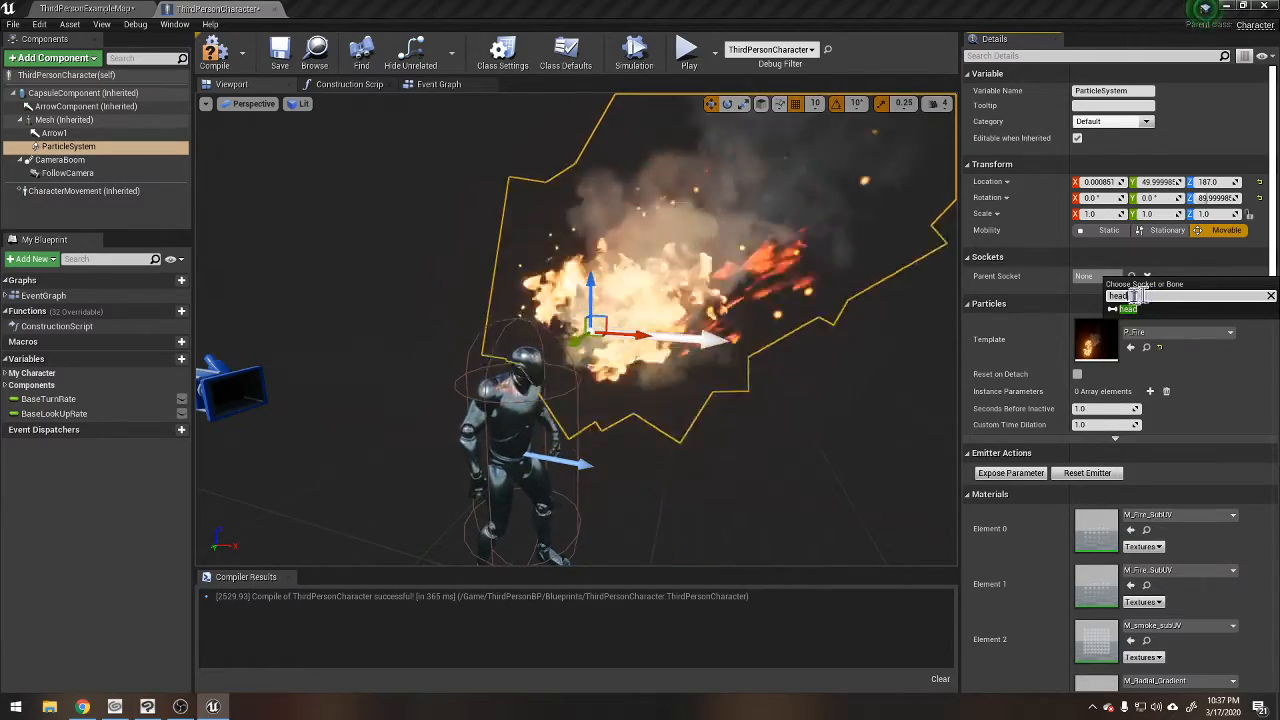
click(1141, 311)
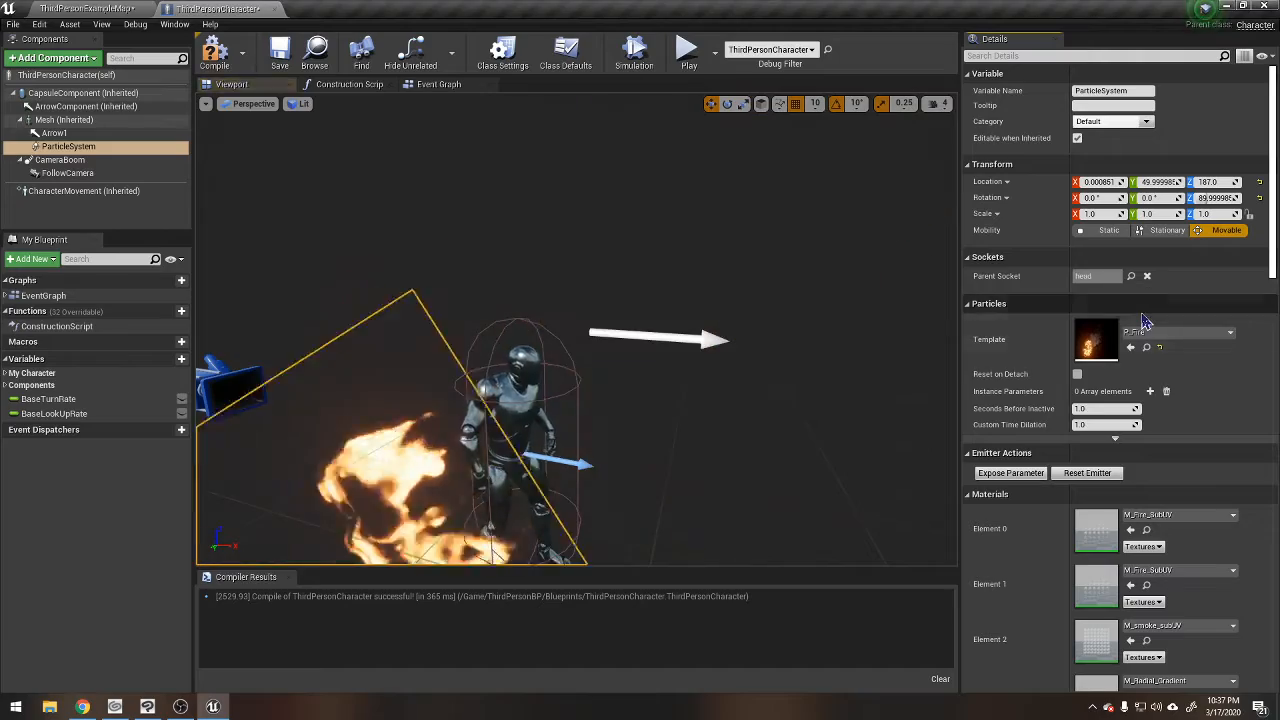
Move the fire particle system onto the character's head, at a location of about X 30, Y 0, Z 17.
right_drag(754, 408, 631, 371)
key(s)
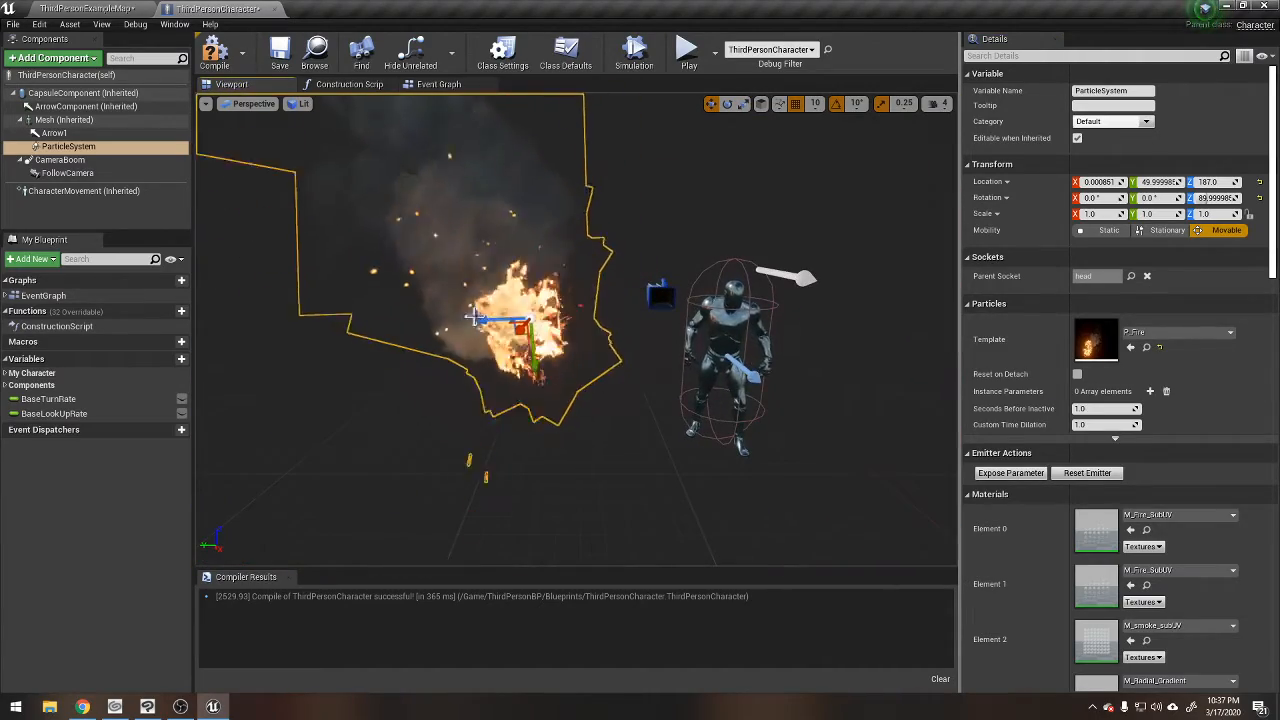
drag(480, 313, 489, 314)
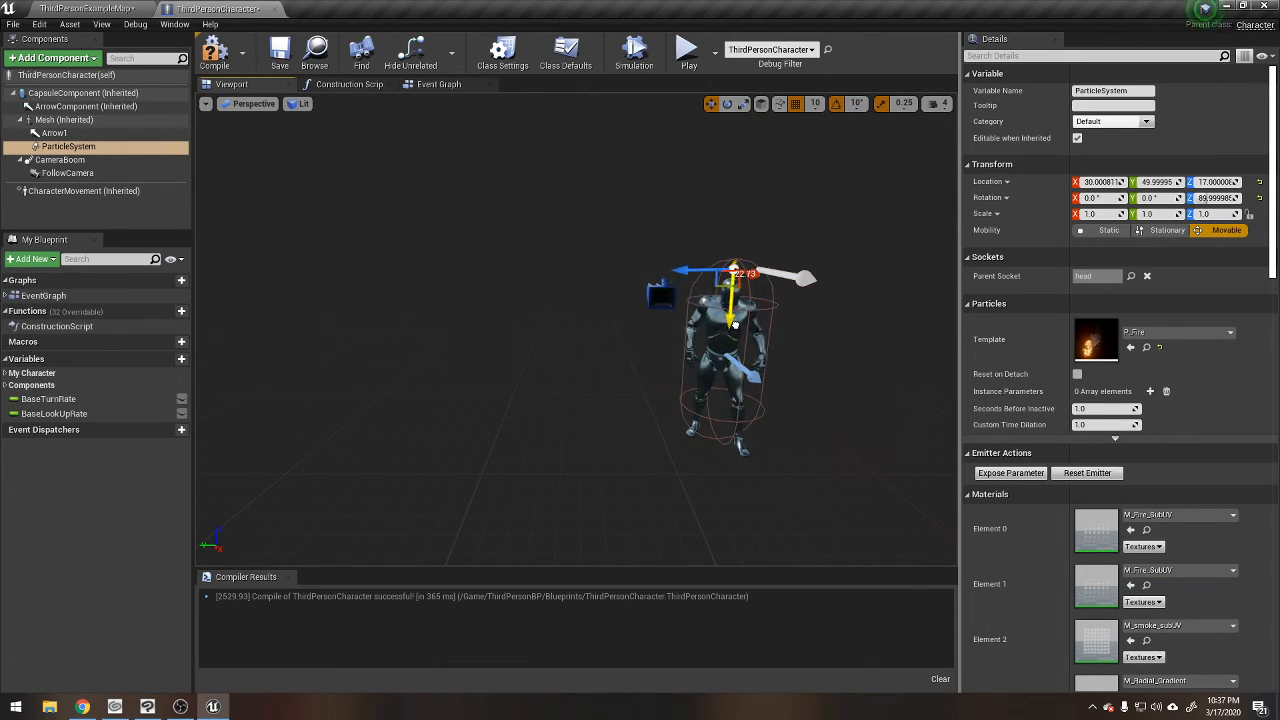
right_drag(631, 318, 830, 310)
key(a)
drag(760, 268, 751, 270)
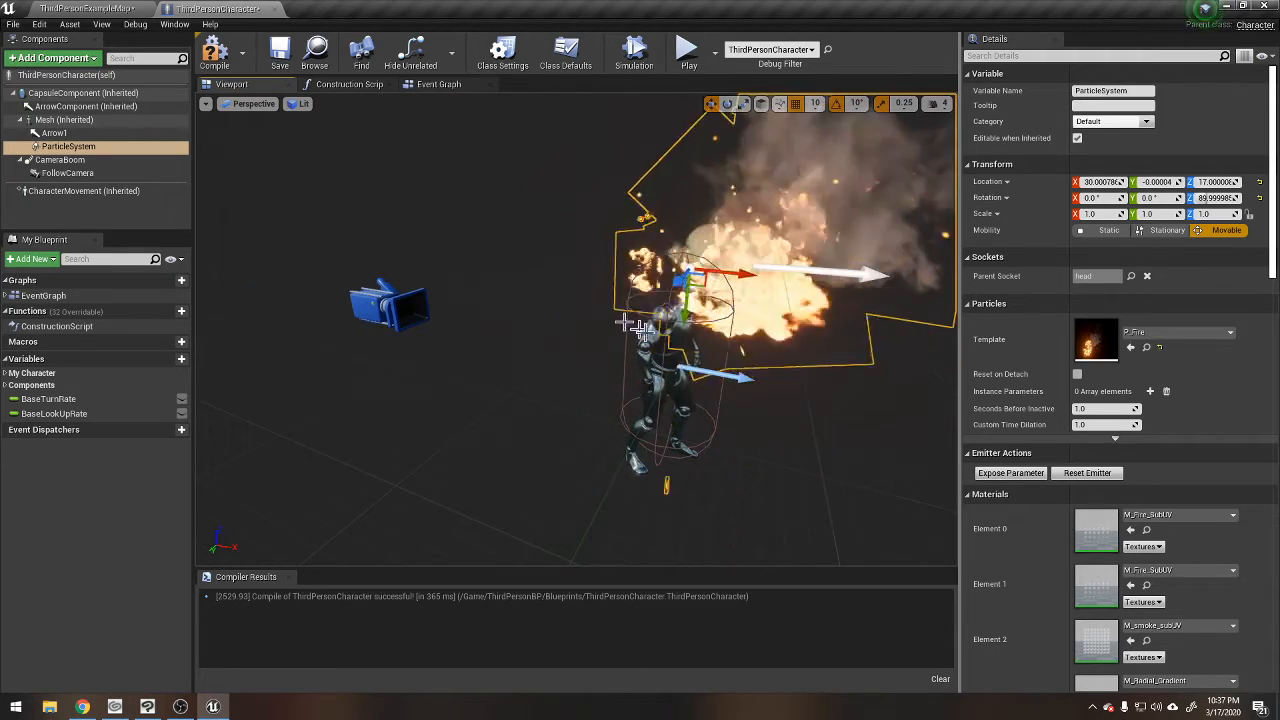
View the fire on the character's head from the front, and compile and save the blueprint.
right_drag(623, 323, 490, 344)
click(82, 148)
key(f)
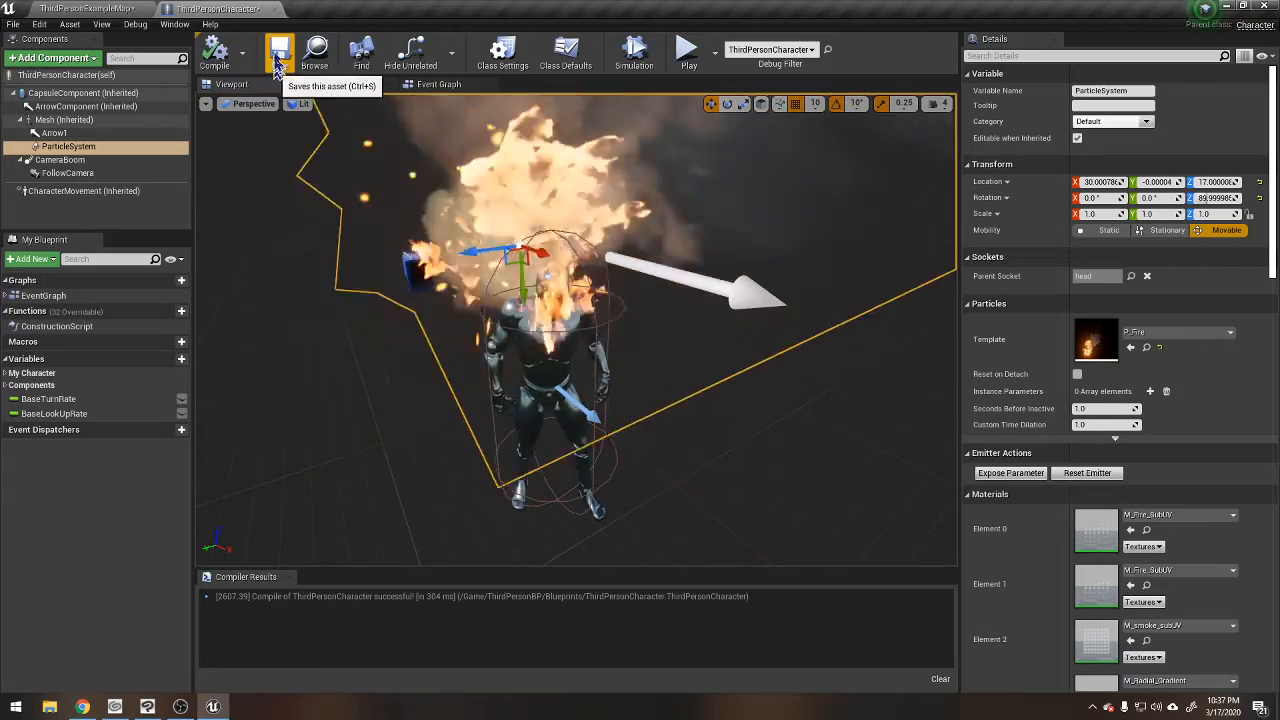
click(280, 50)
mouse_move(483, 325)
right_down()
mouse_move(560, 310)
mouse_move(440, 330)
mouse_move(430, 355)
mouse_move(560, 320)
mouse_move(600, 280)
right_up()
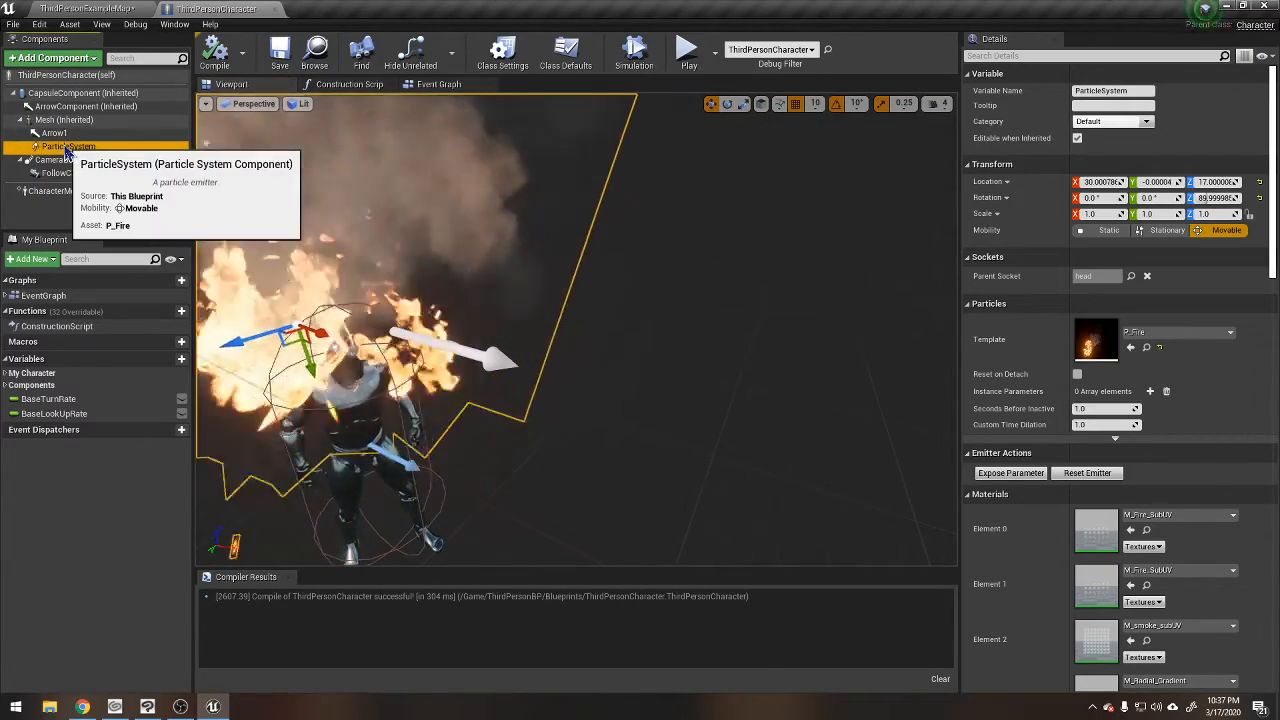
Delete the ParticleSystem and Arrow1 components from the character.
key(Delete)
click(82, 137)
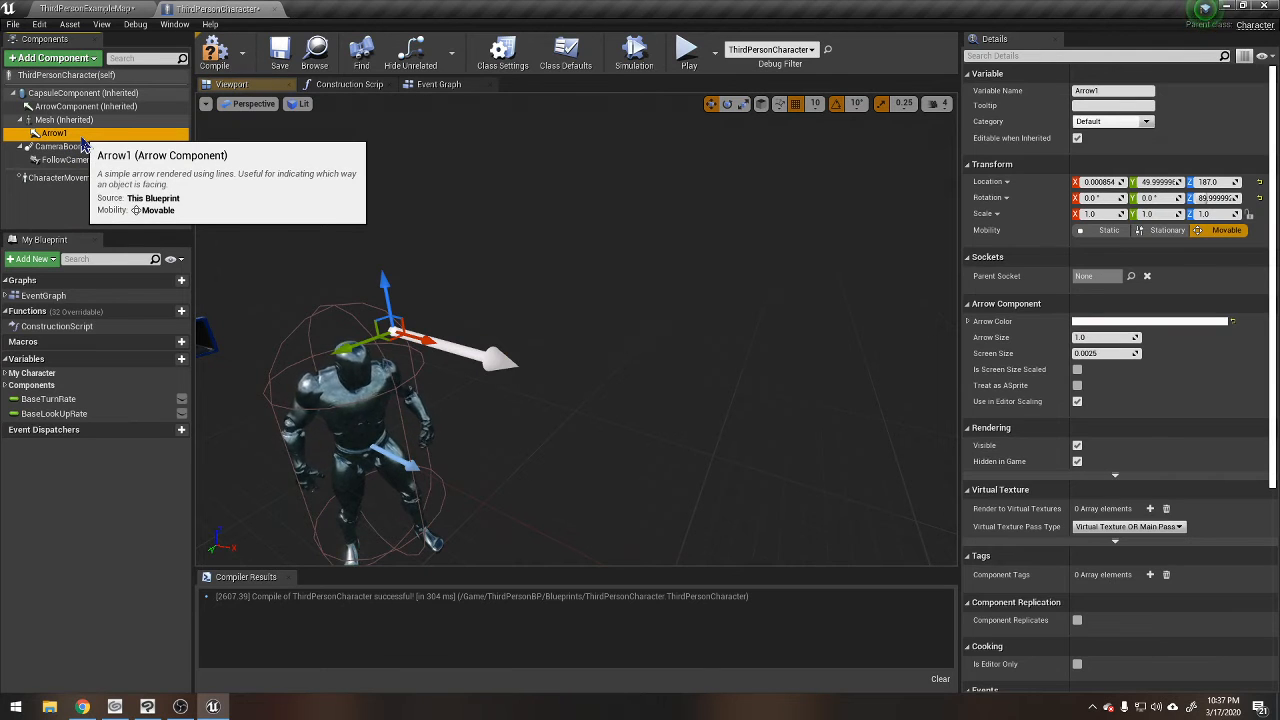
key(Delete)
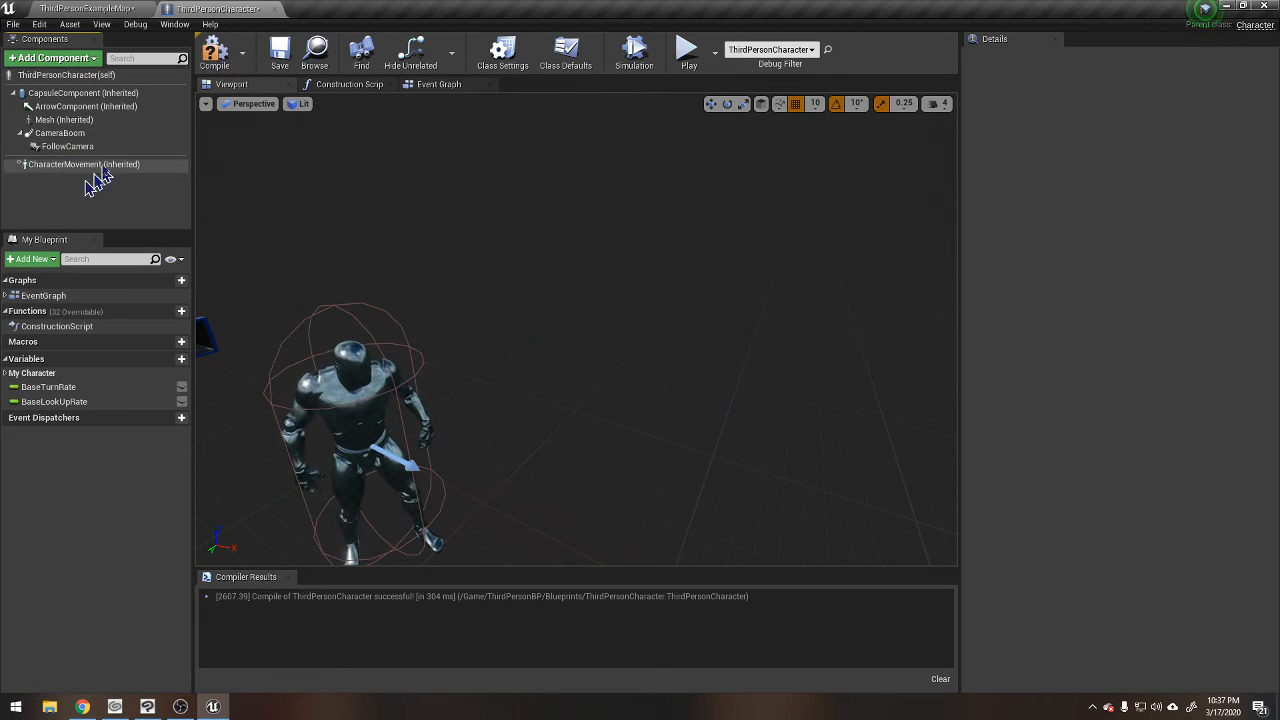
click(62, 93)
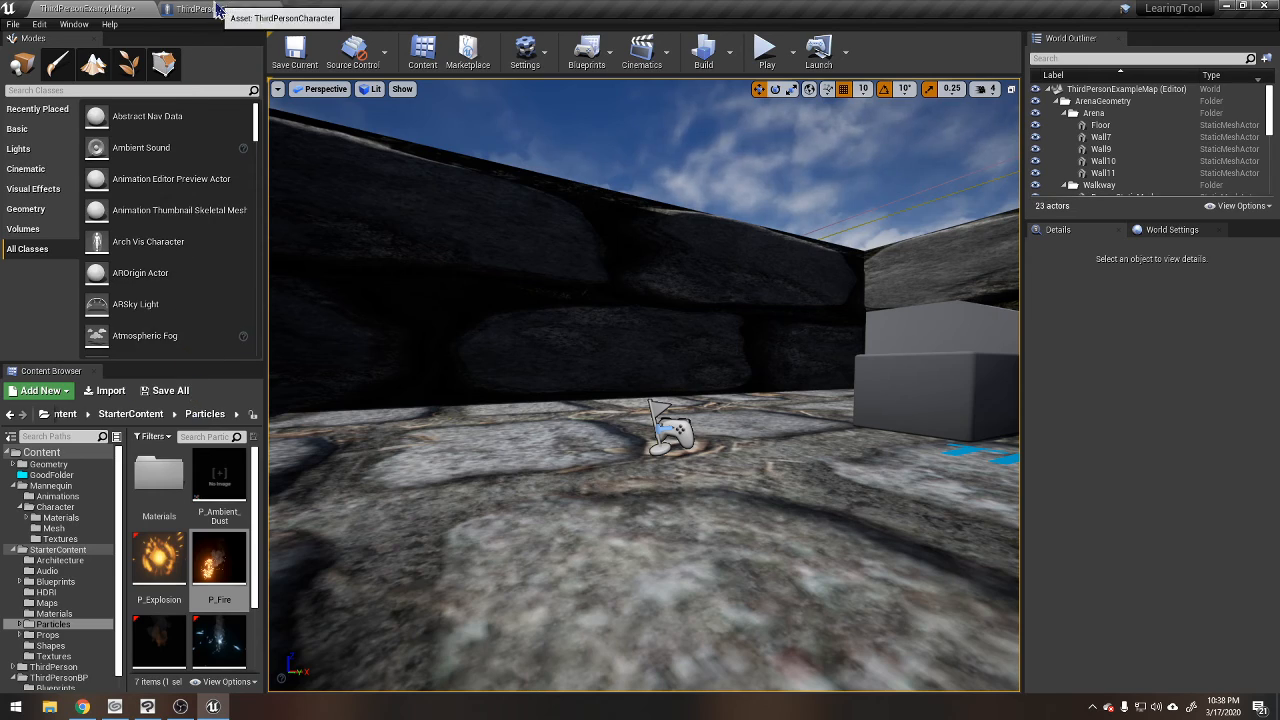
click(217, 10)
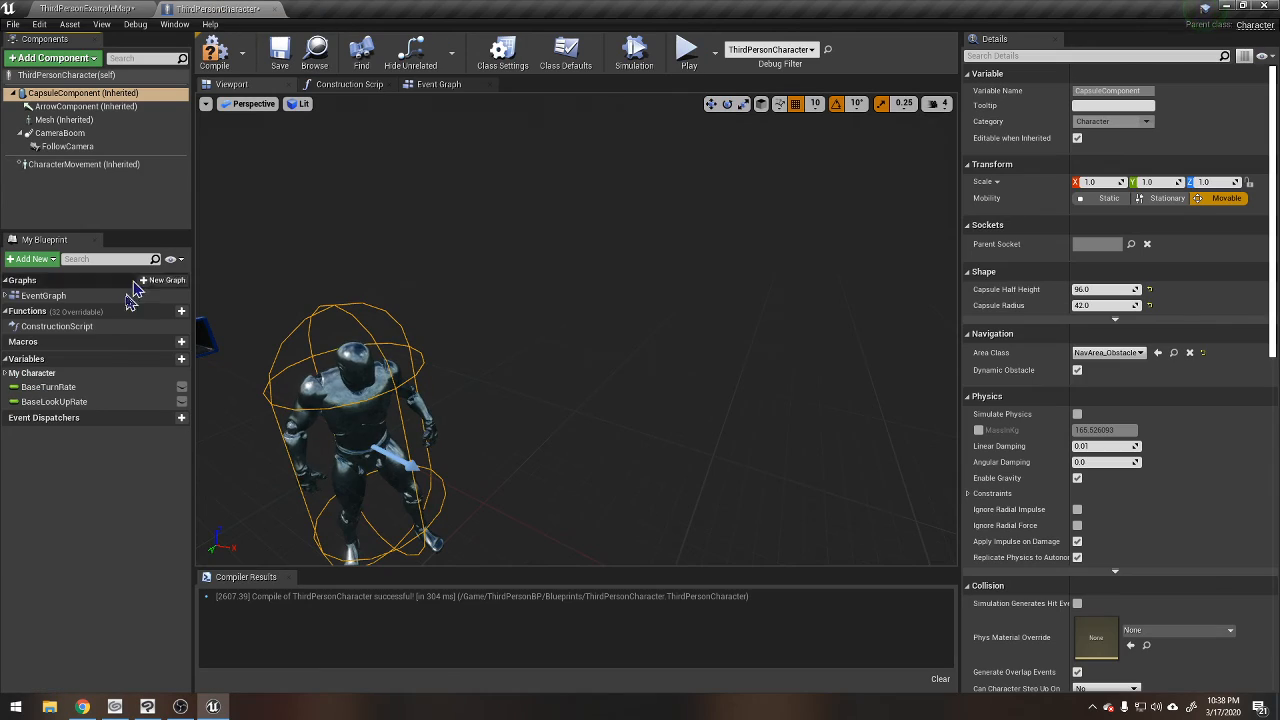
click(55, 58)
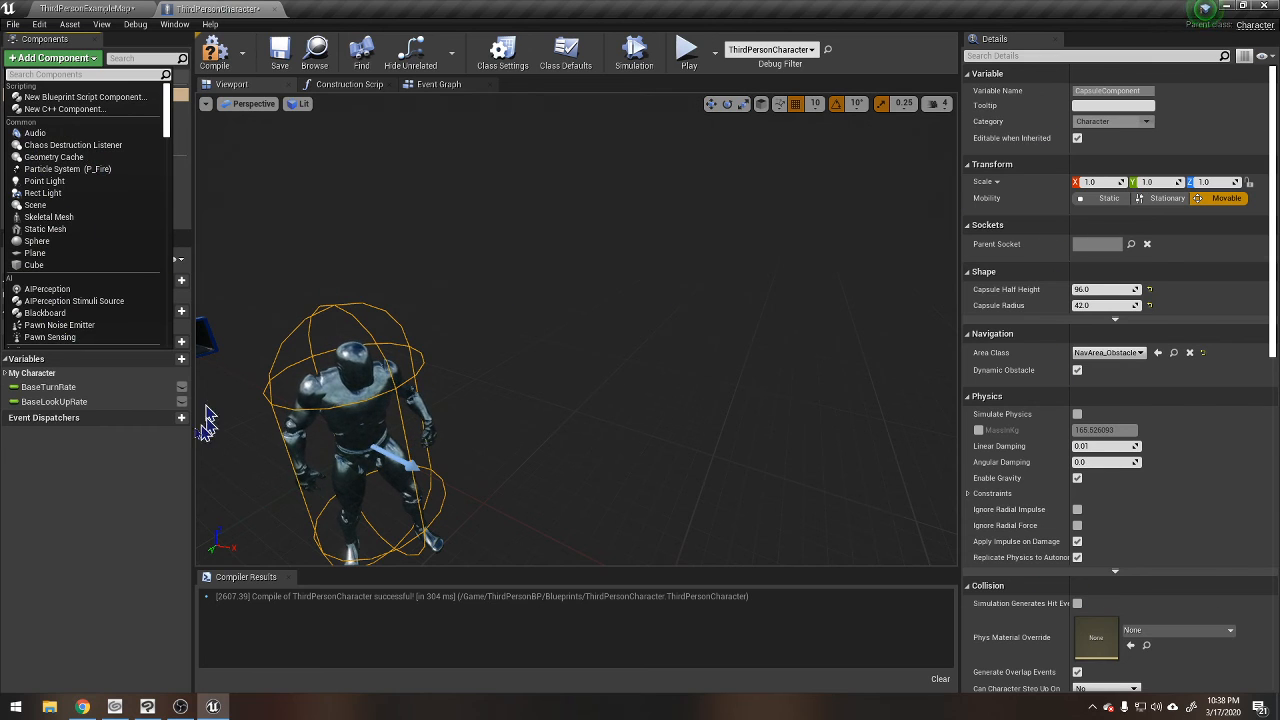
click(108, 500)
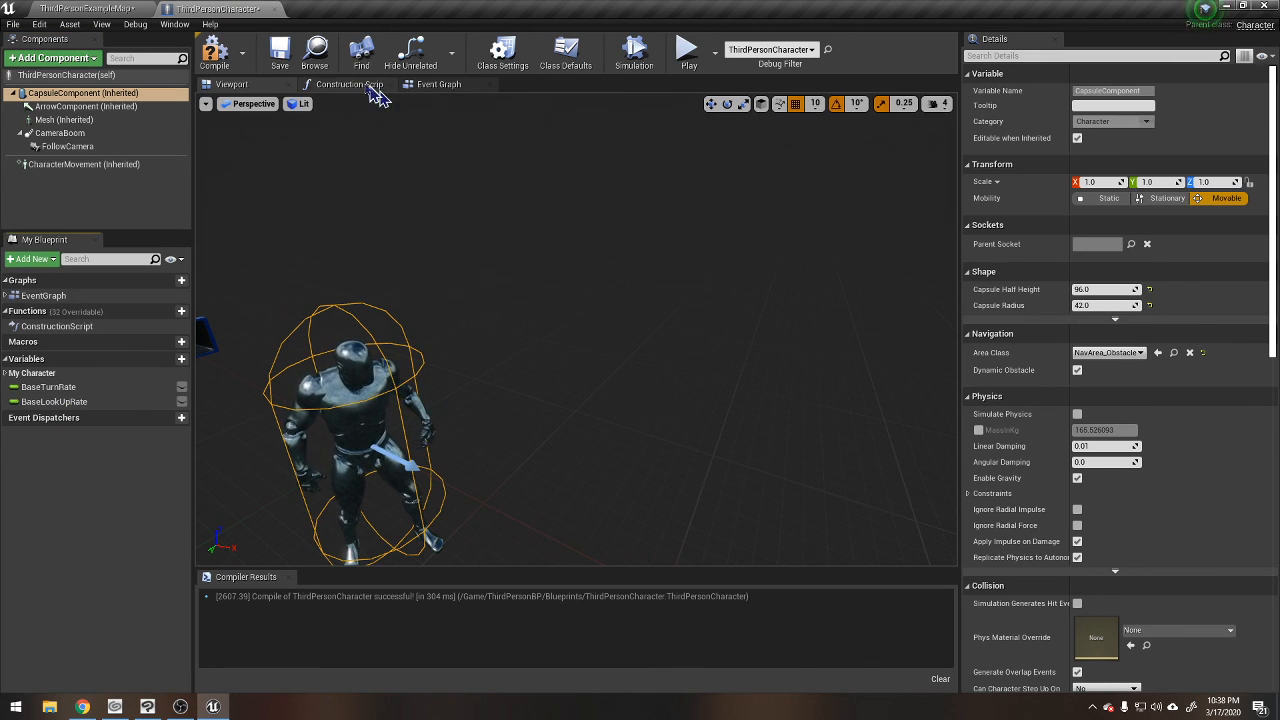
click(338, 88)
click(250, 85)
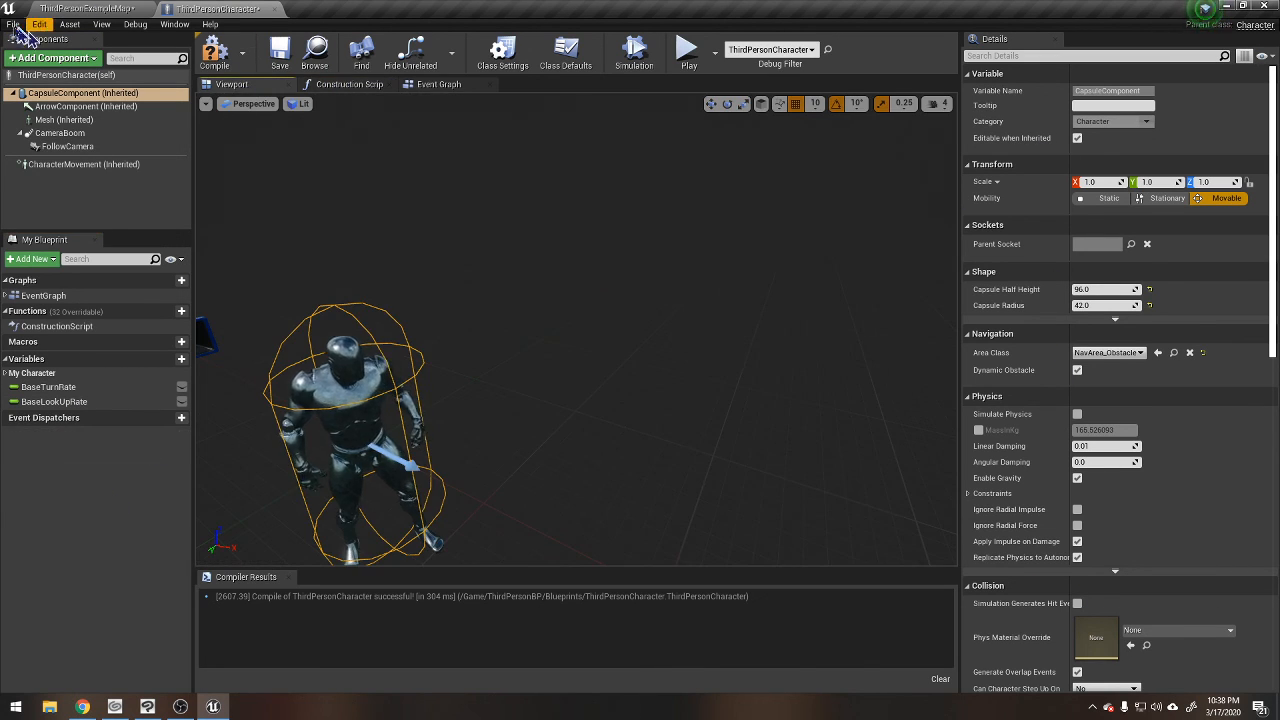